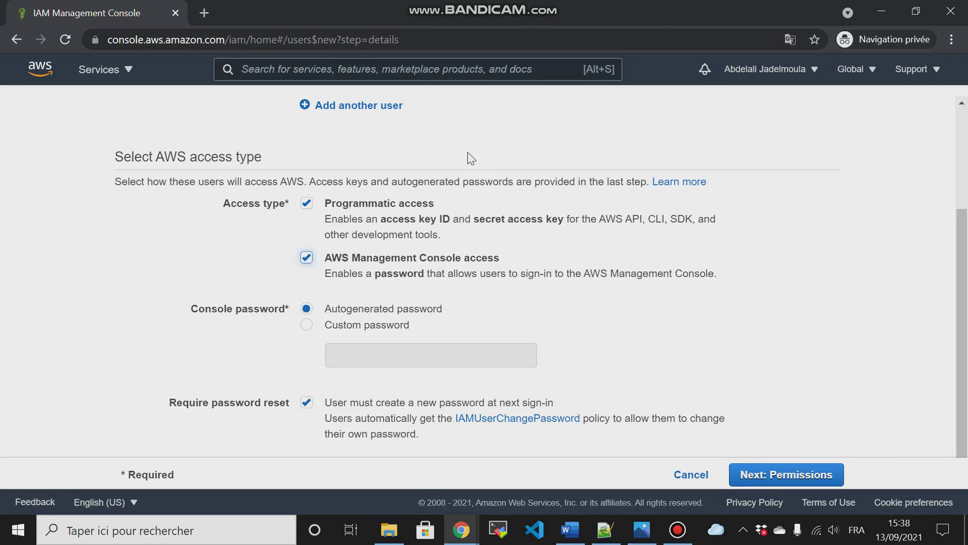
- Choose a custom console password for the new user, enter the password, and continue to the permissions stage
{"action": "left_click", "coordinate": [306, 325]}
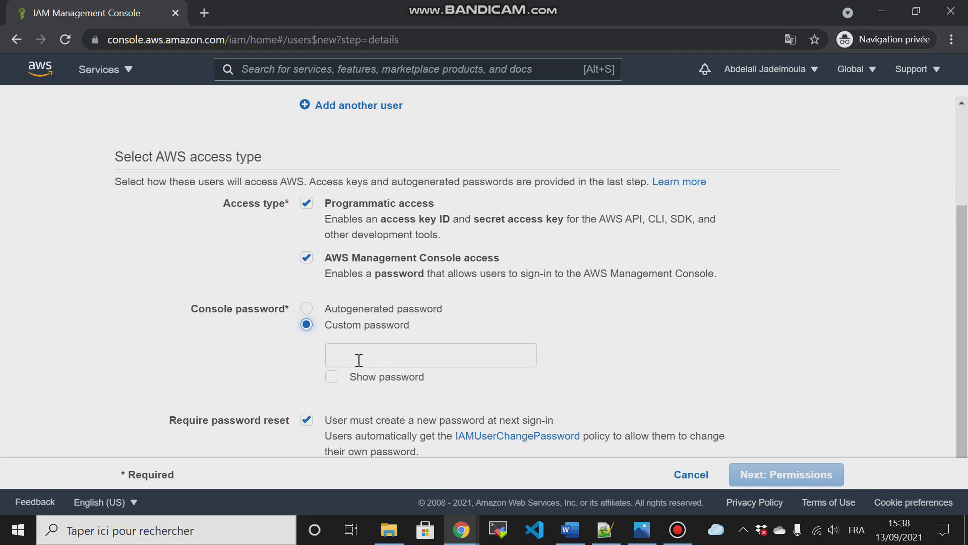
{"action": "left_click", "coordinate": [805, 70]}
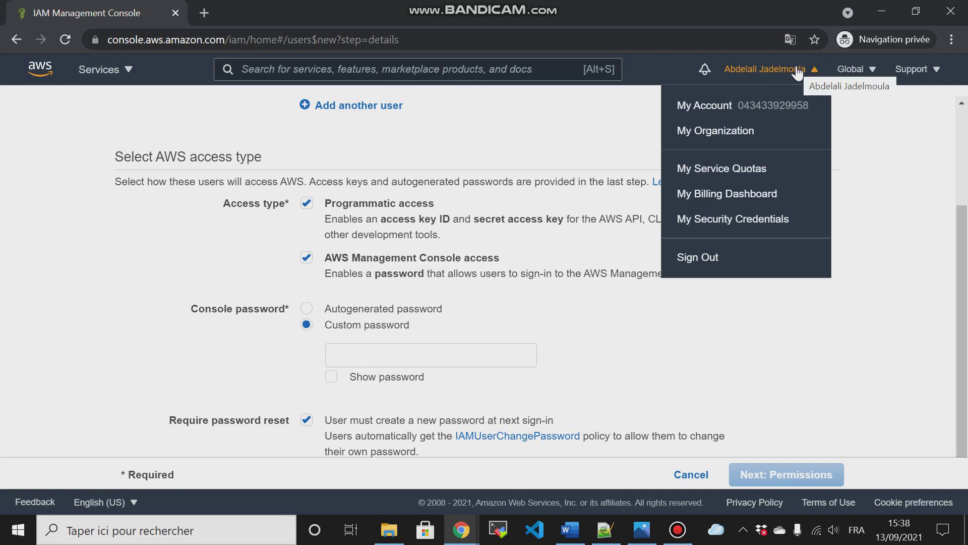
{"action": "left_click", "coordinate": [797, 72]}
{"action": "left_click", "coordinate": [369, 357]}
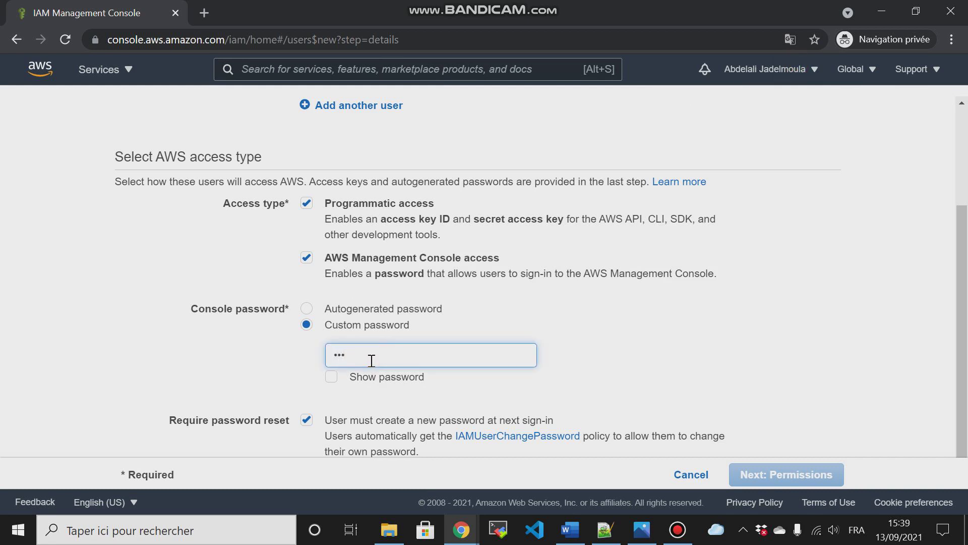
{"action": "type", "text": "••••••••••"}
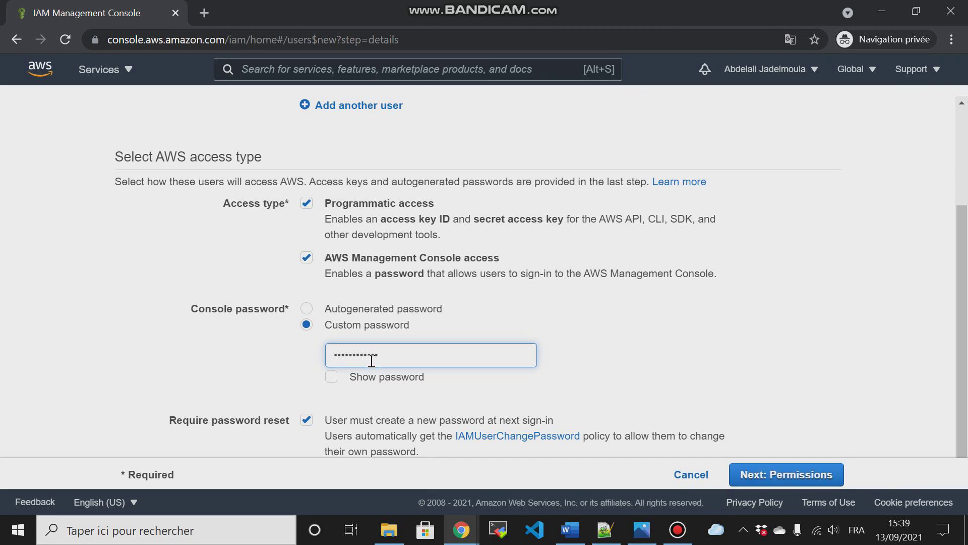
{"action": "scroll", "coordinate": [948, 267], "scroll_direction": "down", "scroll_amount": 1}
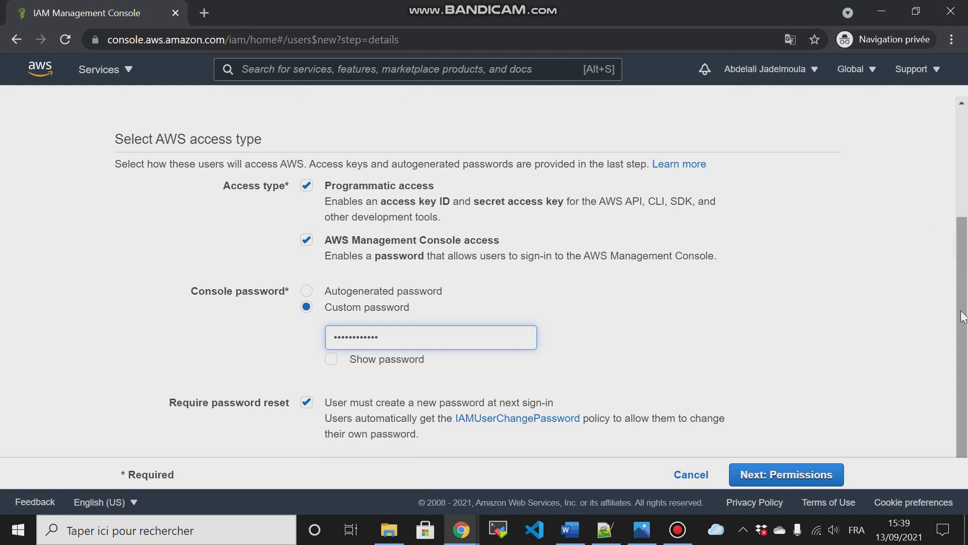
{"action": "left_click", "coordinate": [790, 478]}
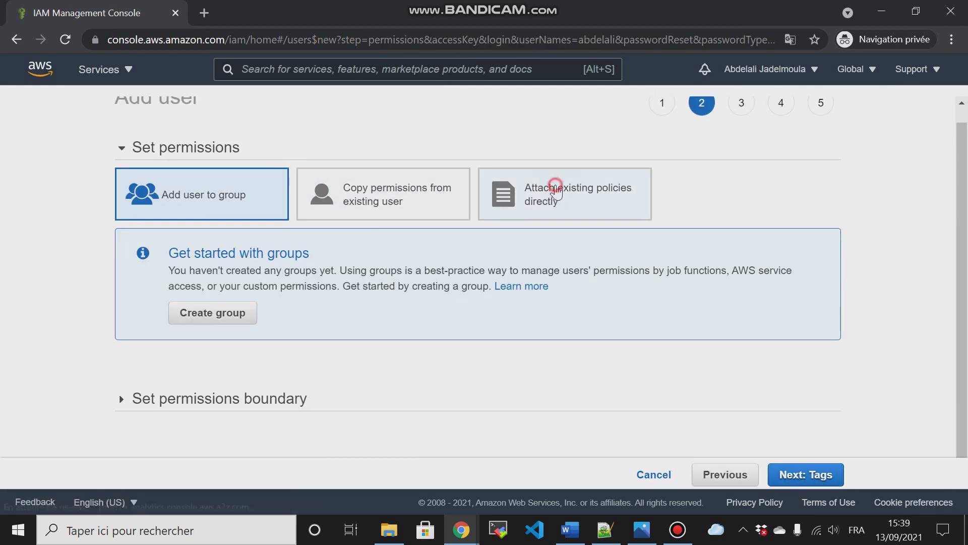
- Attach the existing assume-role policy directly to the new user and continue to the tags stage
{"action": "left_click", "coordinate": [573, 204]}
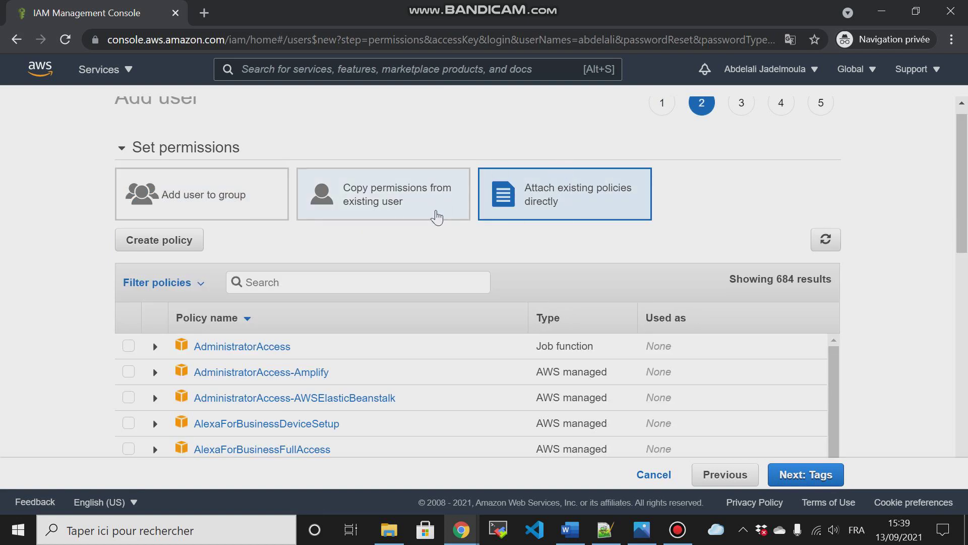
{"action": "left_click", "coordinate": [320, 283]}
{"action": "type", "text": "assume"}
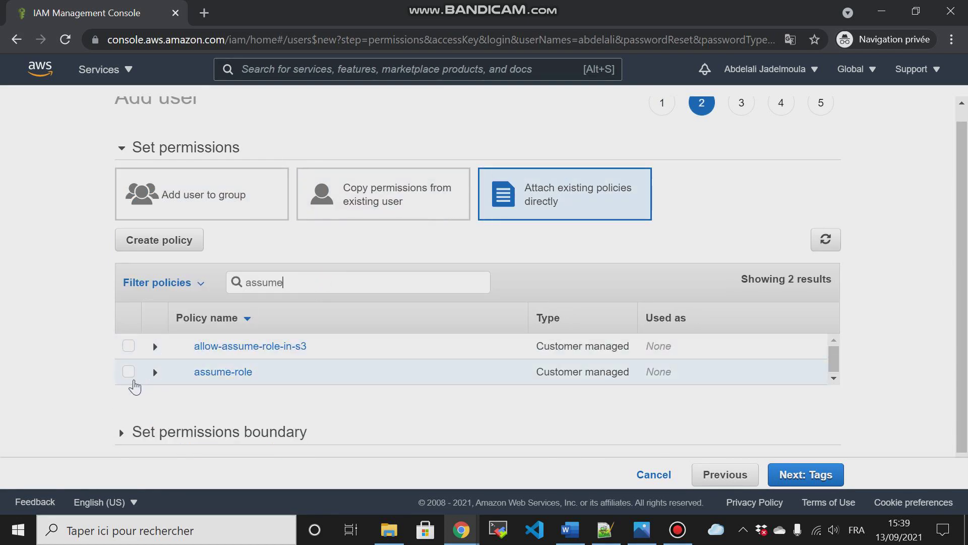
{"action": "left_click", "coordinate": [130, 375]}
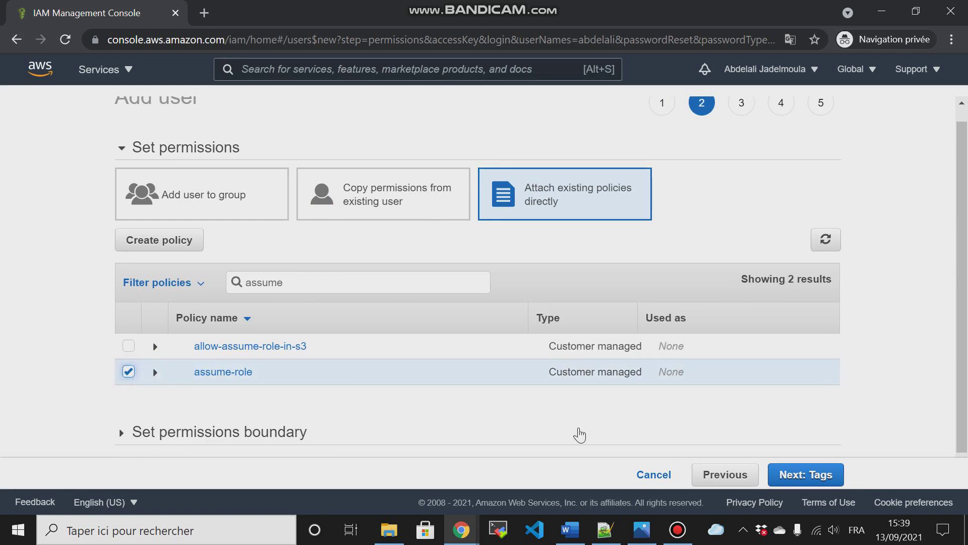
{"action": "left_click", "coordinate": [805, 474]}
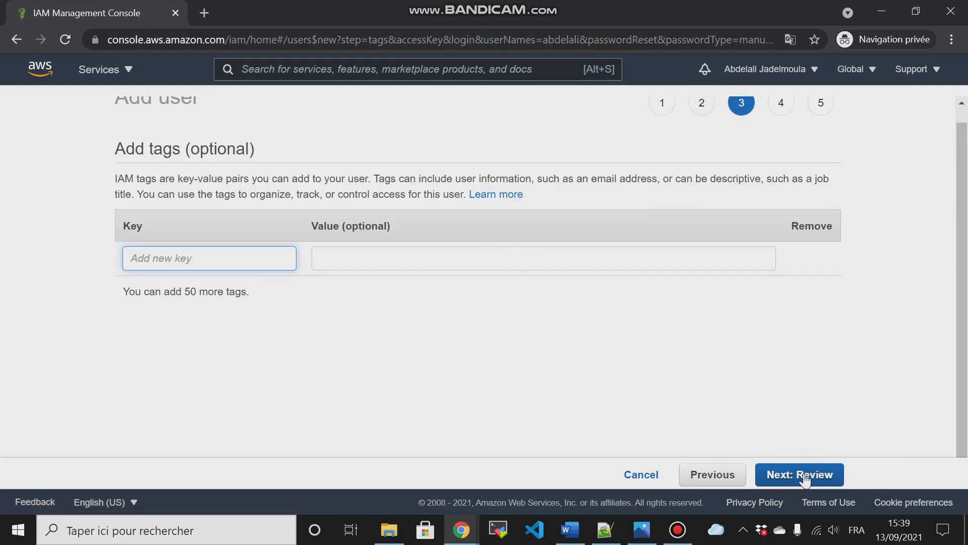
- Create the user without any tags and download its credentials as a CSV file
{"action": "left_click", "coordinate": [804, 474]}
{"action": "left_click", "coordinate": [804, 474]}
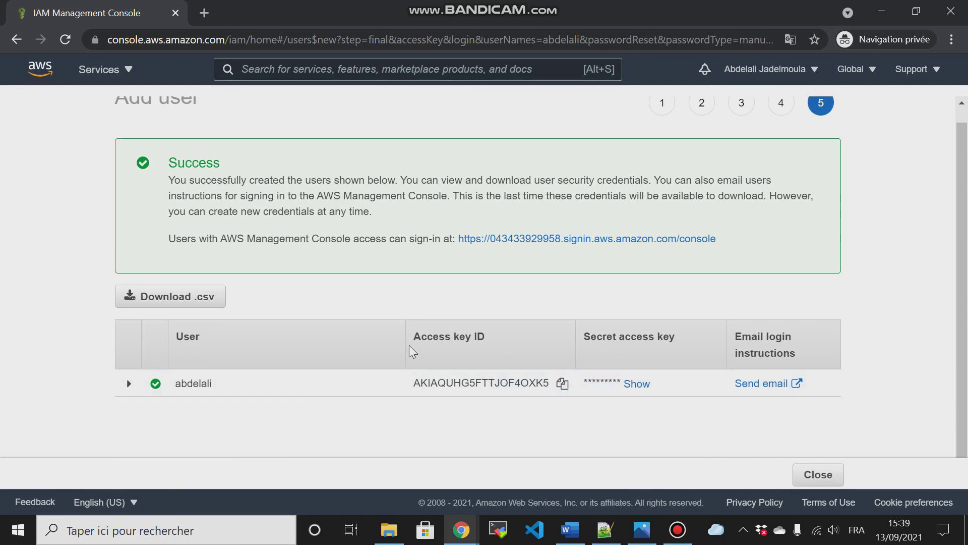
{"action": "left_click", "coordinate": [186, 300]}
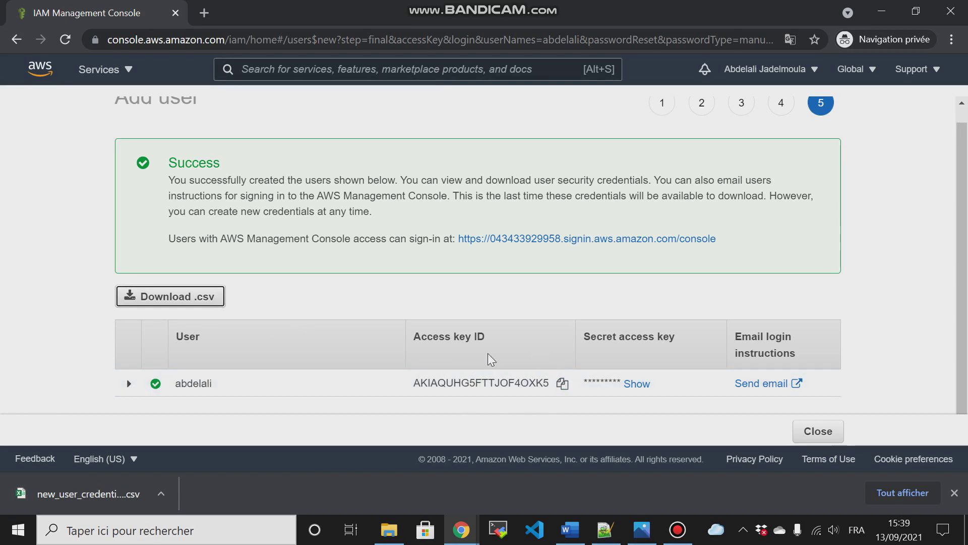
- Open the Windows Command Prompt, then narrow and place its window so the browser's access key columns stay visible
{"action": "left_click", "coordinate": [202, 527]}
{"action": "type", "text": "cm"}
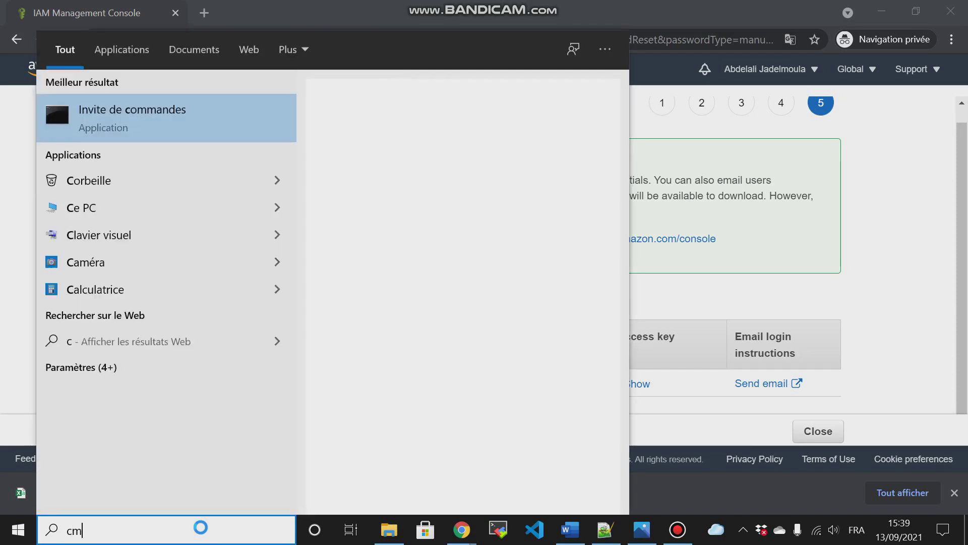
{"action": "key", "text": "Return"}
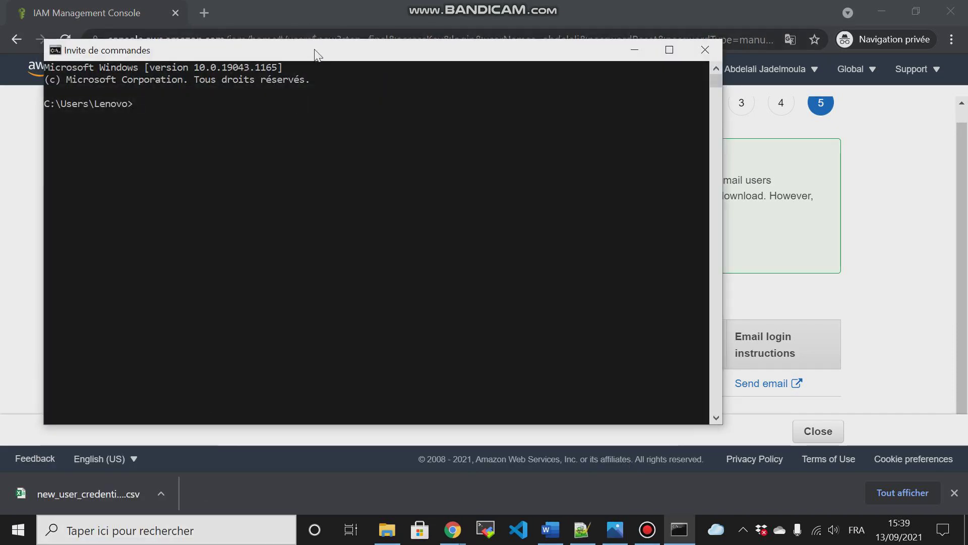
{"action": "left_click_drag", "start_coordinate": [317, 54], "coordinate": [421, 184]}
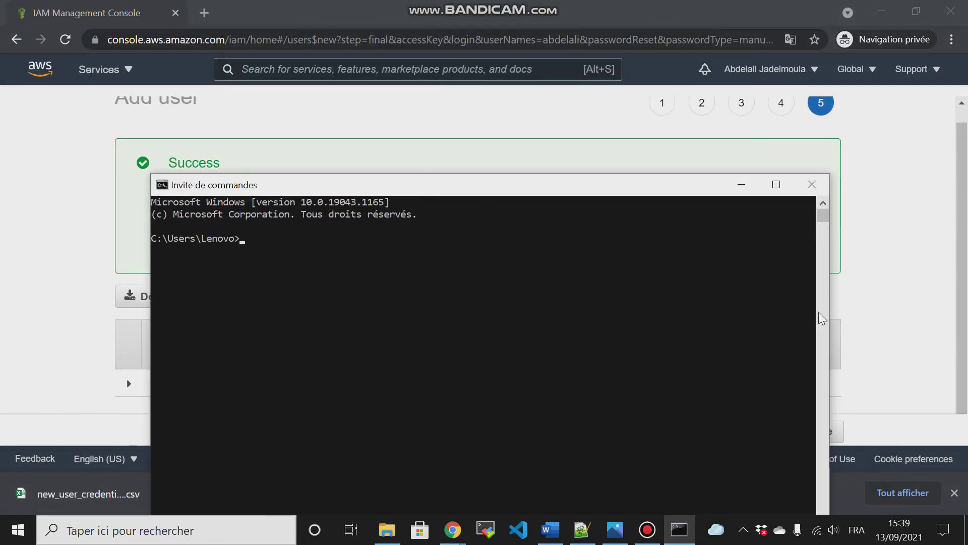
{"action": "left_click_drag", "start_coordinate": [830, 318], "coordinate": [556, 262]}
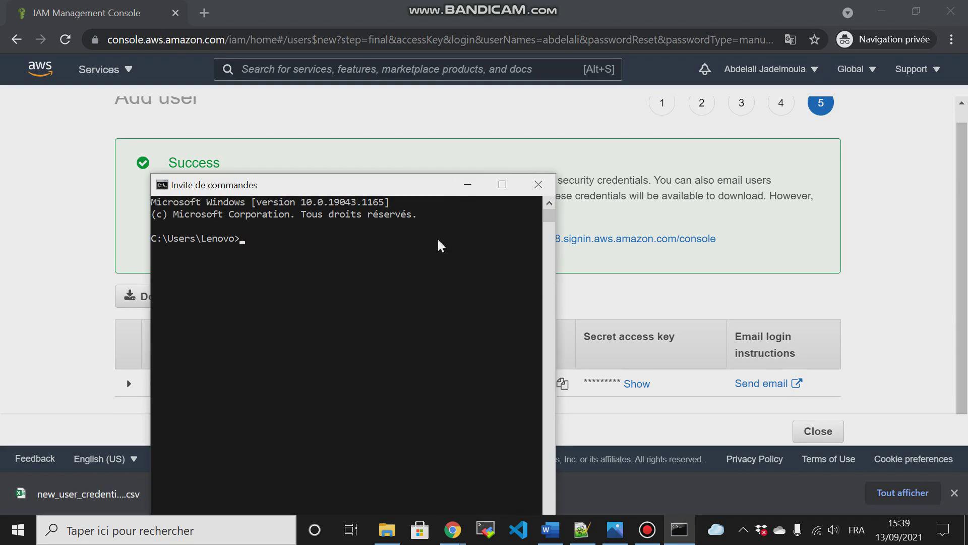
{"action": "left_click_drag", "start_coordinate": [400, 190], "coordinate": [251, 145]}
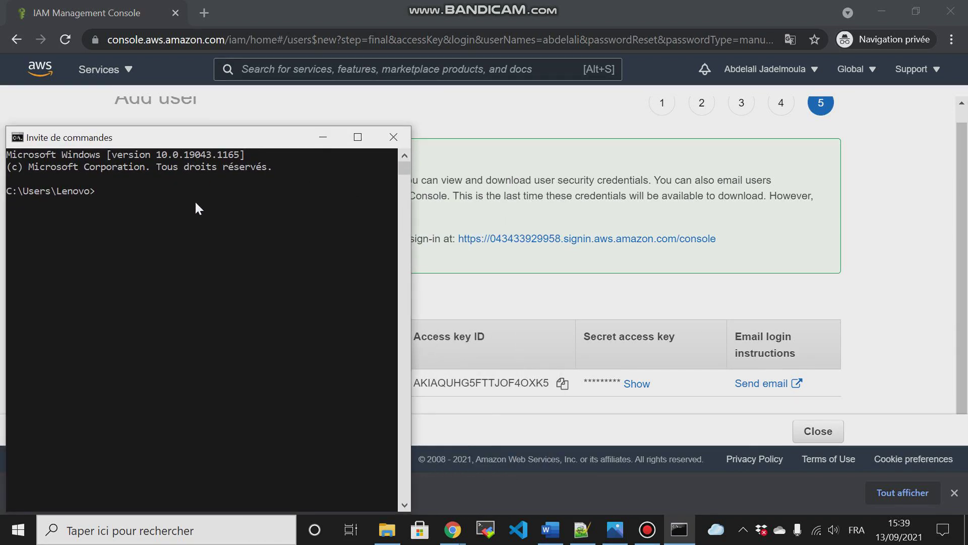
- Run aws configure in the Command Prompt and supply the new user's access key ID copied from the IAM console
{"action": "type", "text": "aws configure"}
{"action": "key", "text": "Return"}
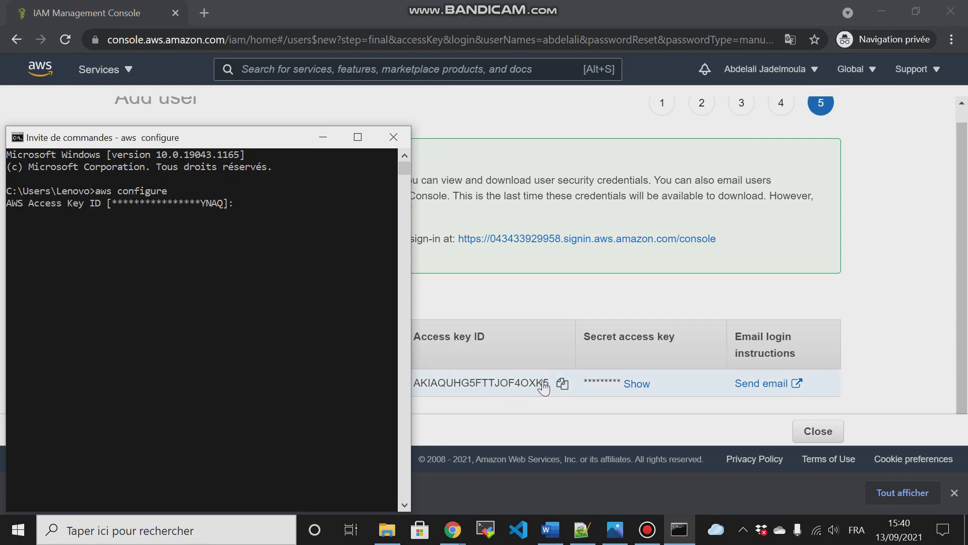
{"action": "left_click", "coordinate": [562, 383]}
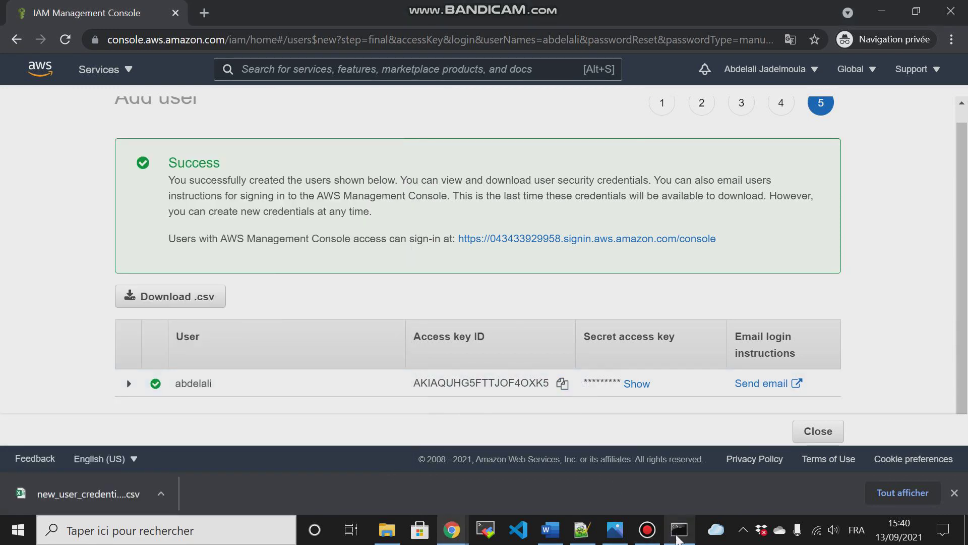
{"action": "left_click", "coordinate": [679, 530]}
{"action": "right_click", "coordinate": [254, 239]}
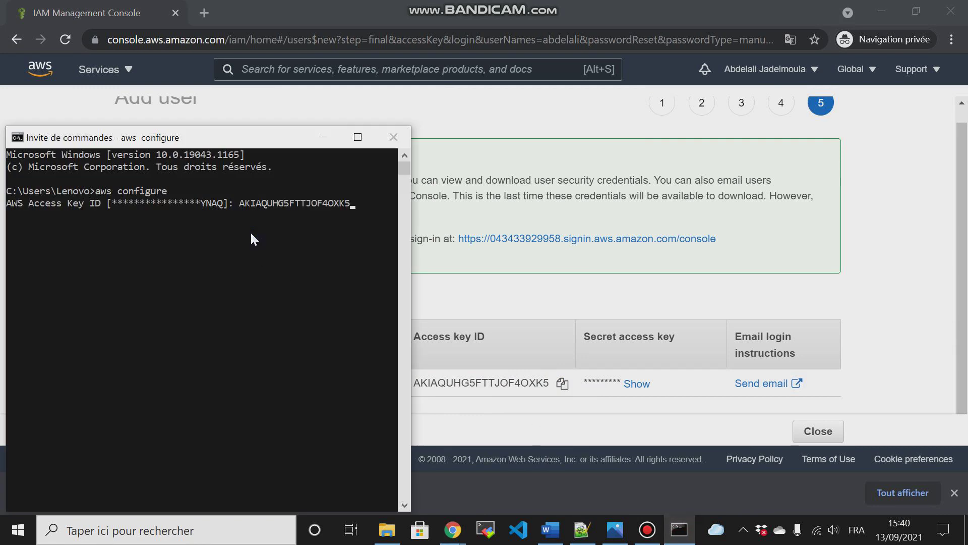
{"action": "key", "text": "Return"}
- Reveal and copy the user's secret access key in the IAM console and submit it to the aws configure prompt
{"action": "triple_click", "coordinate": [637, 384]}
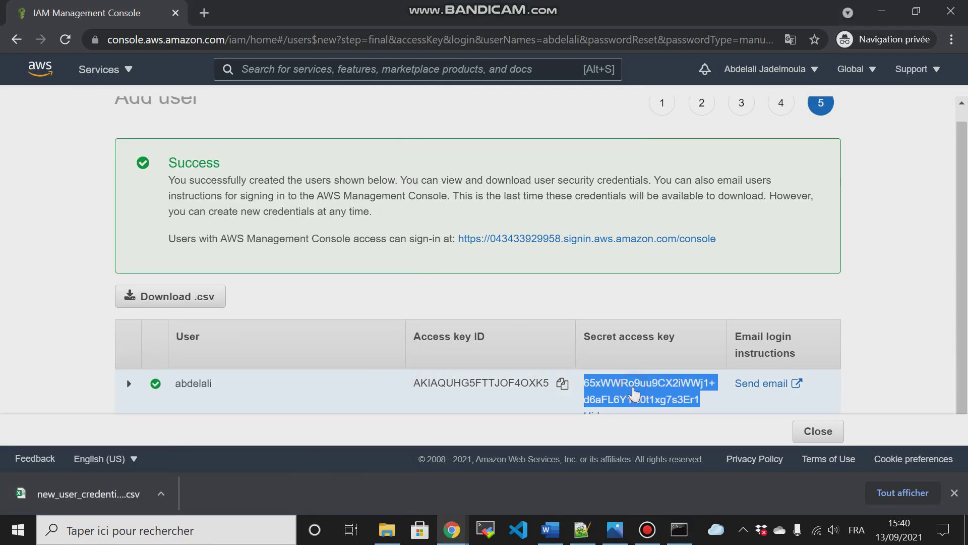
{"action": "right_click", "coordinate": [627, 392]}
{"action": "left_click", "coordinate": [619, 398]}
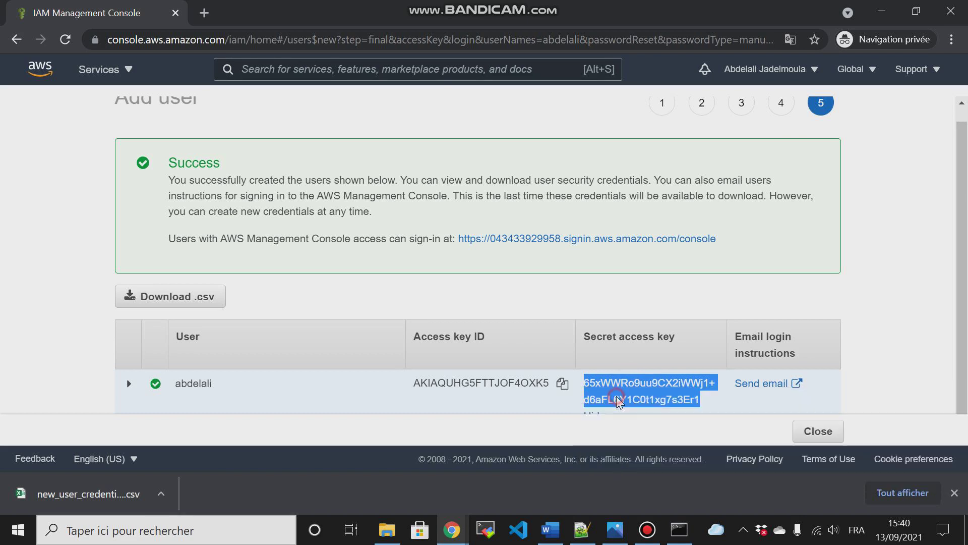
{"action": "left_click", "coordinate": [680, 535]}
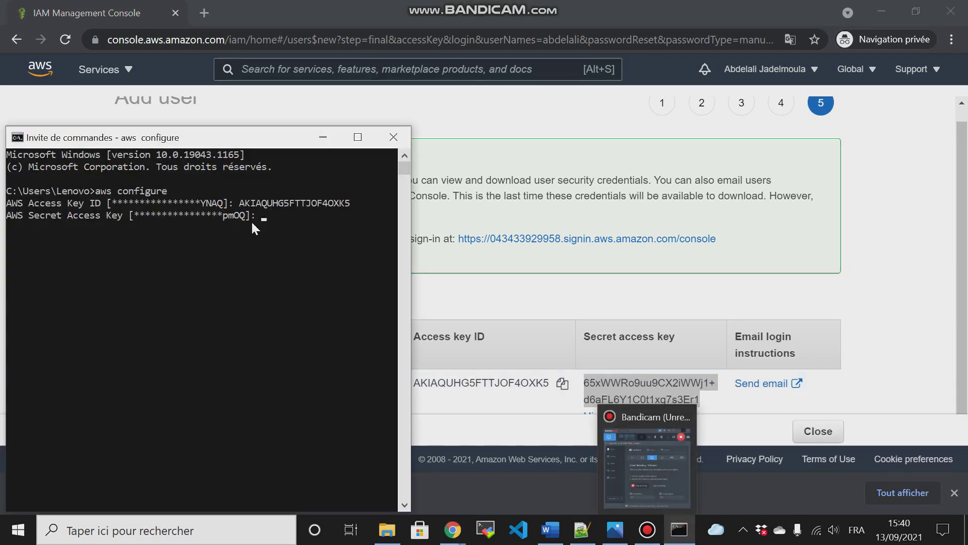
{"action": "right_click", "coordinate": [279, 241]}
{"action": "key", "text": "Return"}
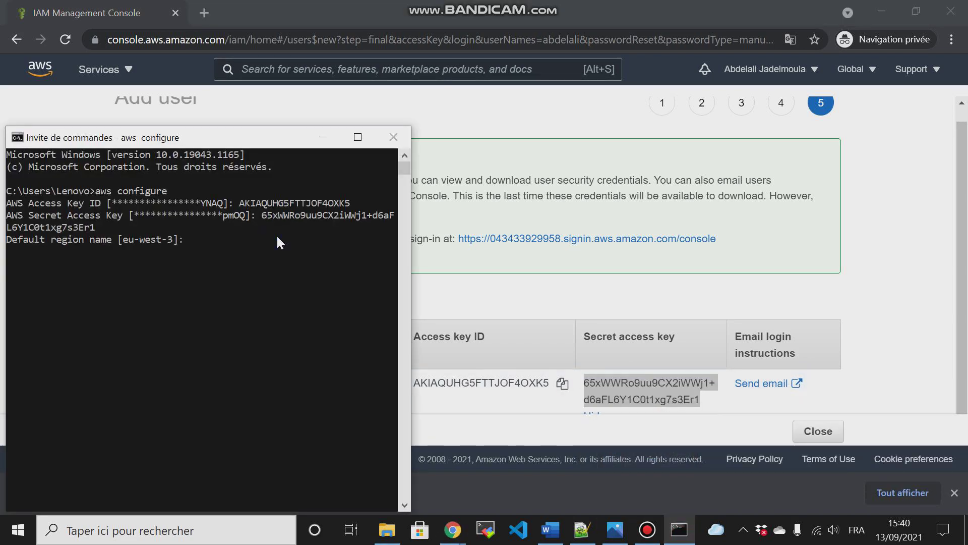
- Accept the default region eu-west-3 and output format json in aws configure, and minimize the Command Prompt
{"action": "key", "text": "Return"}
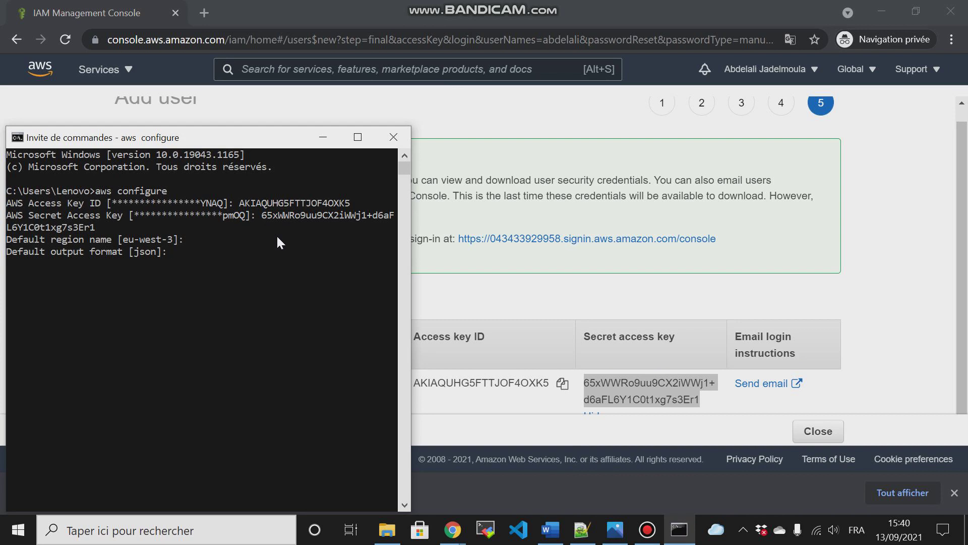
{"action": "key", "text": "Return"}
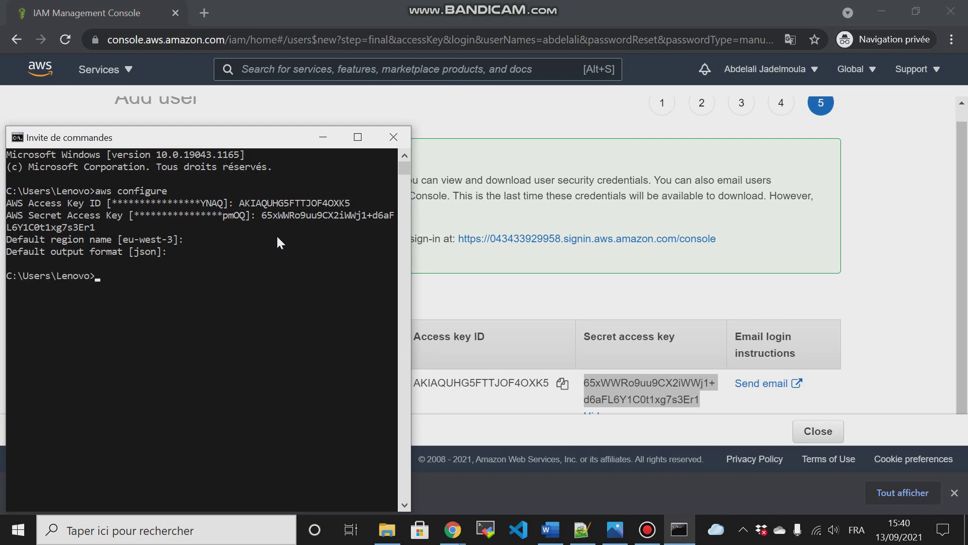
{"action": "left_click", "coordinate": [319, 138]}
- Close the Add user wizard to return to the IAM users list and dismiss the browser's download bar
{"action": "left_click", "coordinate": [628, 217]}
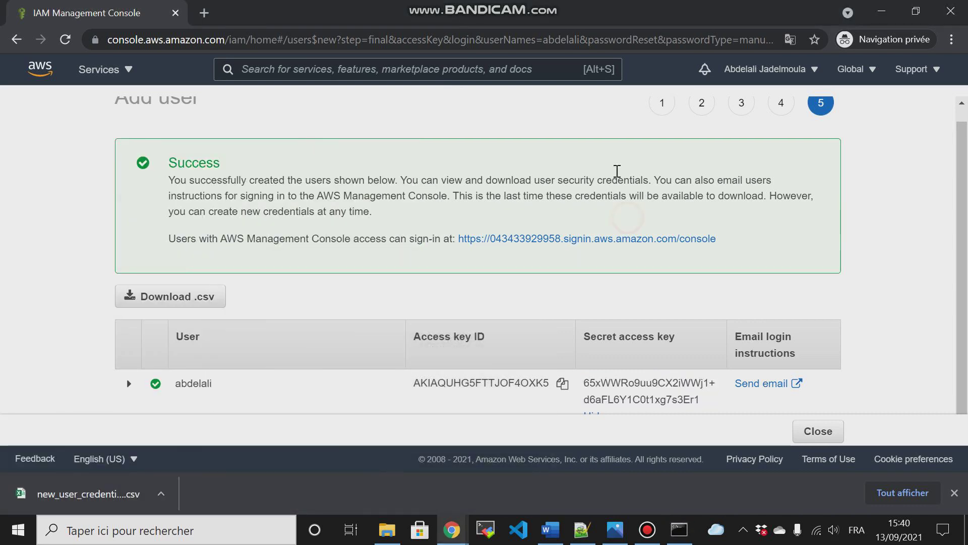
{"action": "scroll", "coordinate": [962, 181], "scroll_direction": "down", "scroll_amount": 1}
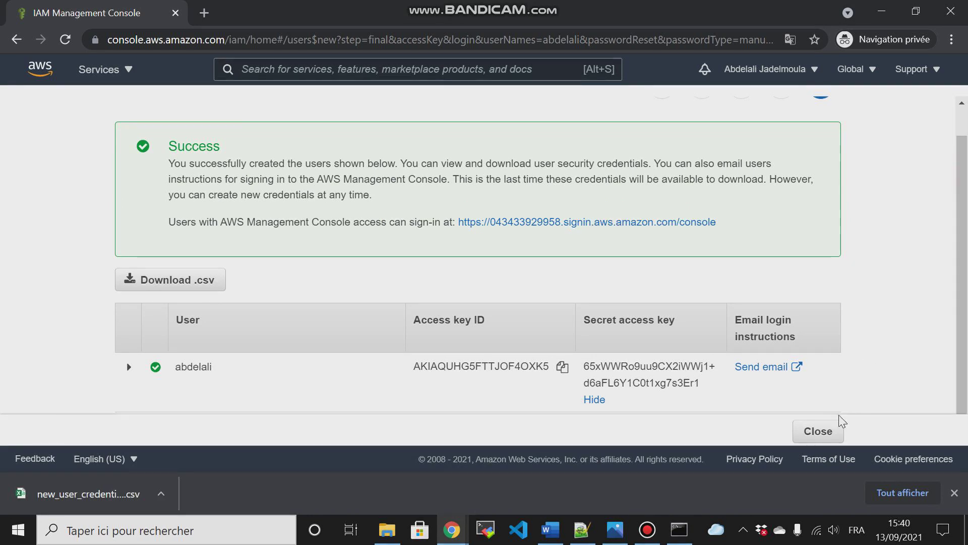
{"action": "left_click", "coordinate": [817, 431]}
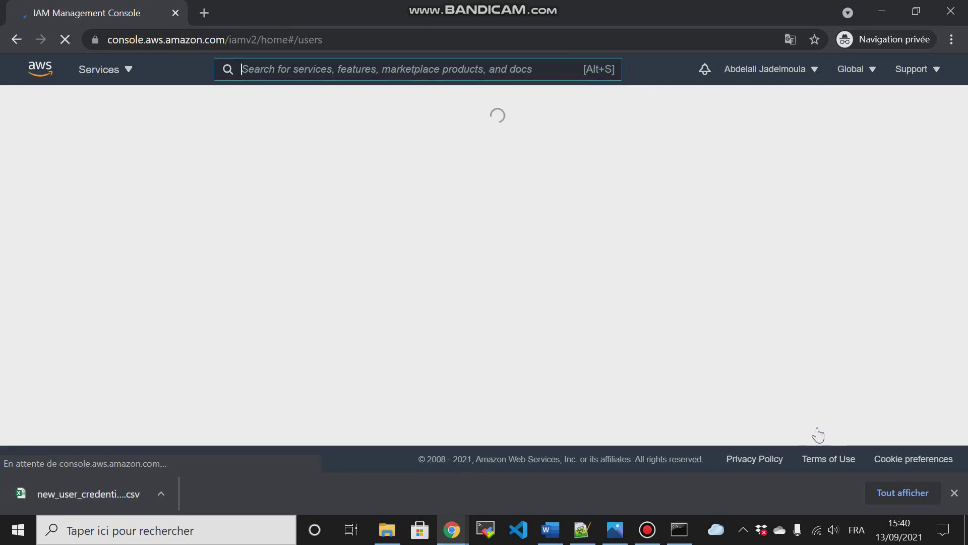
{"action": "left_click", "coordinate": [954, 492]}
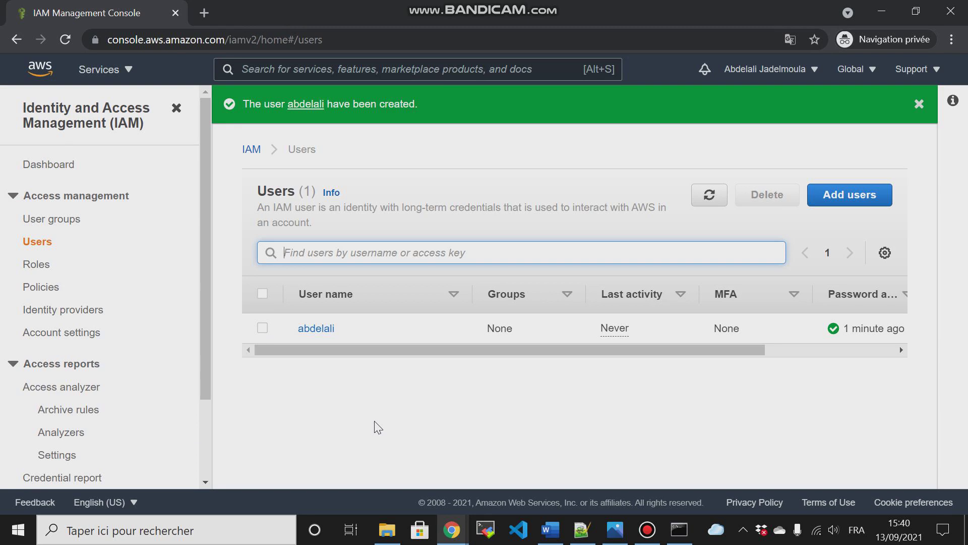
- Open the new IAM user's details and attach the existing AmazonS3ReadOnlyAccess policy directly to that user
{"action": "left_click", "coordinate": [310, 332]}
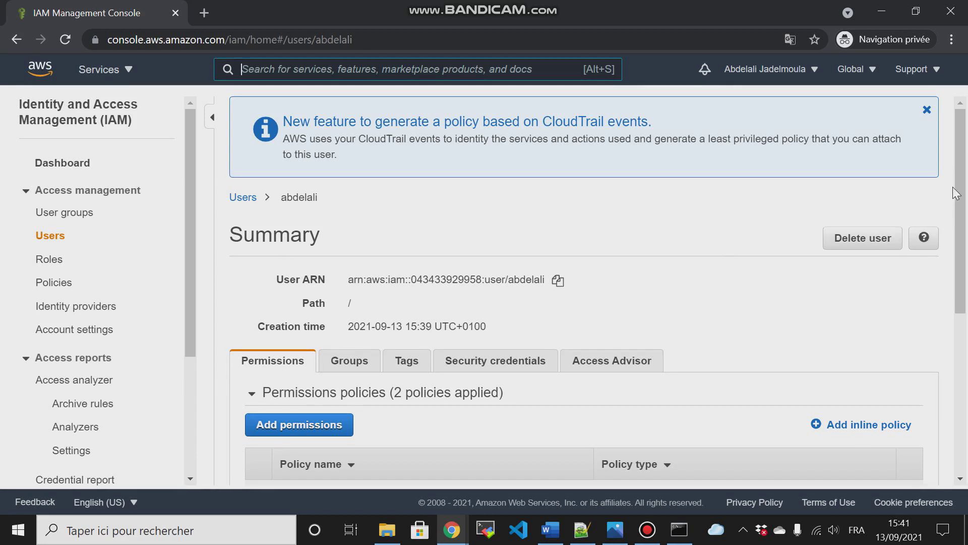
{"action": "left_click_drag", "start_coordinate": [954, 188], "coordinate": [966, 244]}
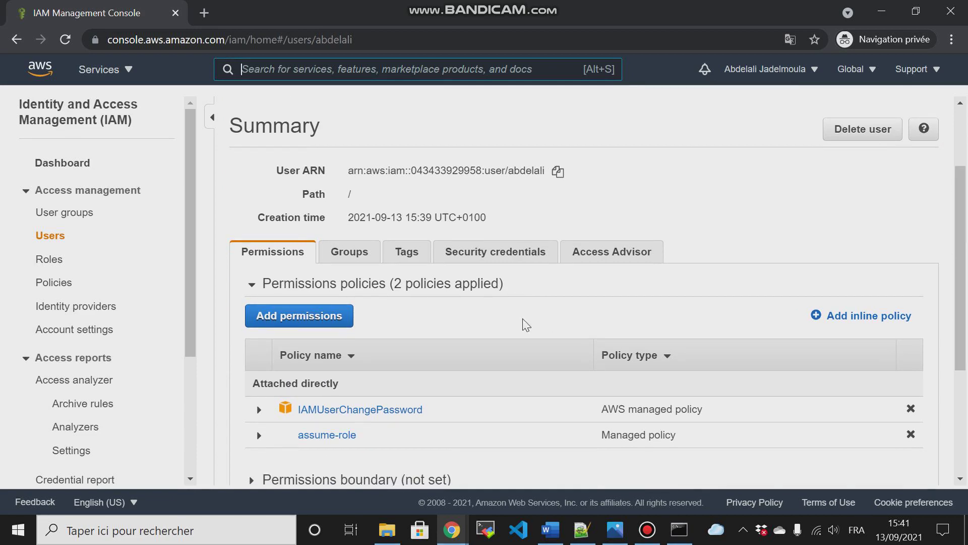
{"action": "left_click", "coordinate": [279, 322]}
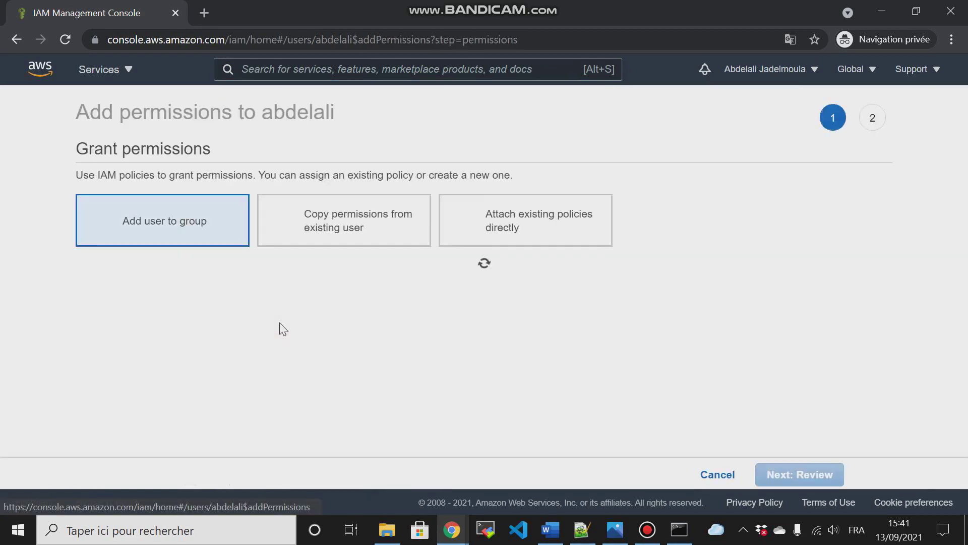
{"action": "left_click", "coordinate": [561, 243]}
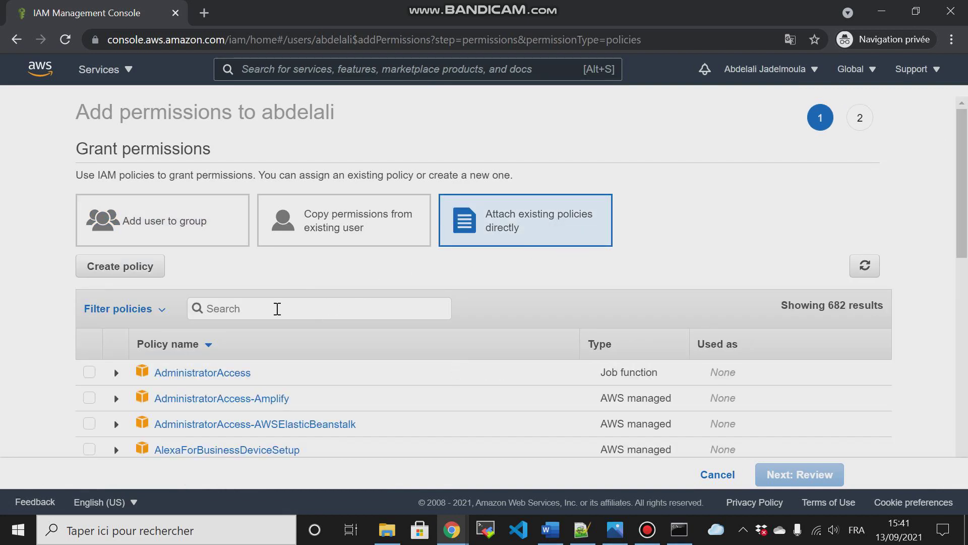
{"action": "type", "text": "s3r"}
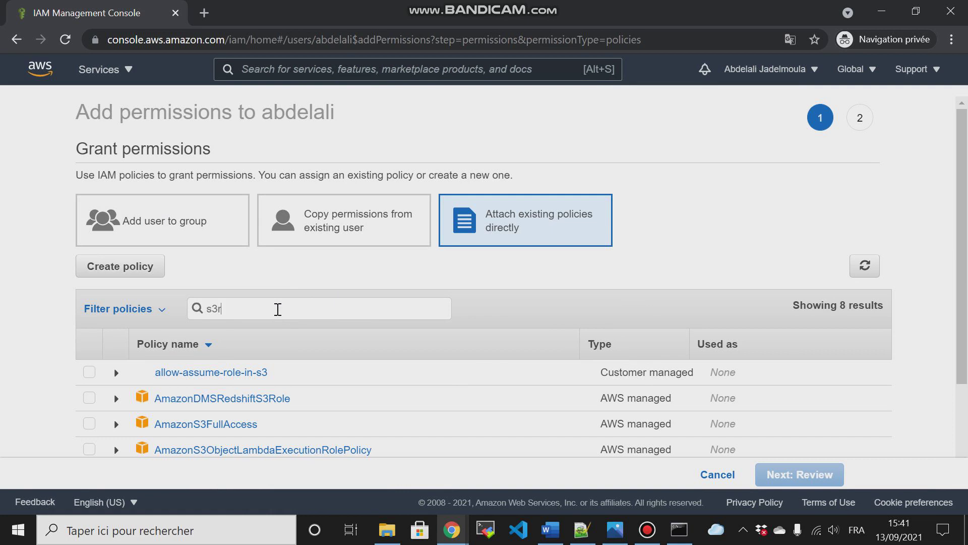
{"action": "type", "text": "e"}
{"action": "left_click", "coordinate": [89, 372]}
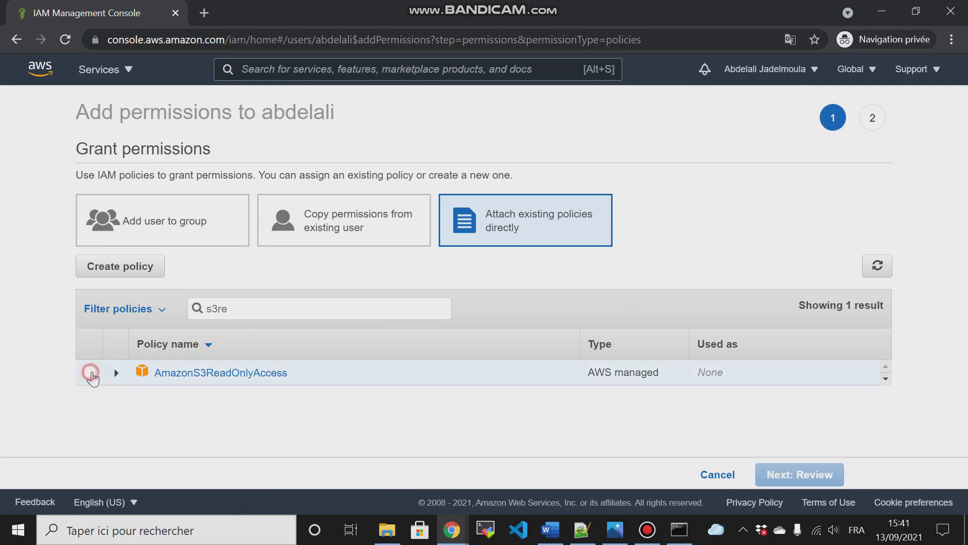
{"action": "left_click", "coordinate": [776, 473]}
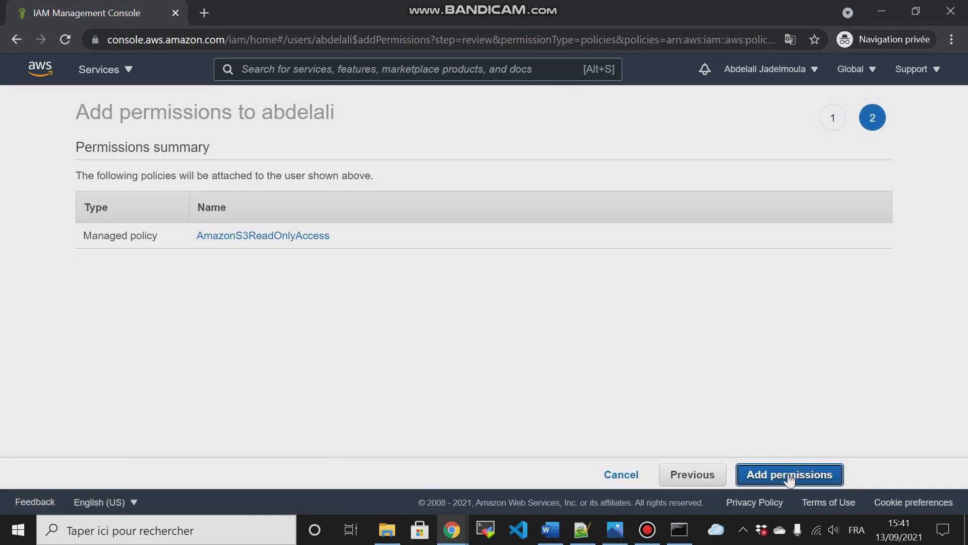
{"action": "left_click", "coordinate": [788, 474]}
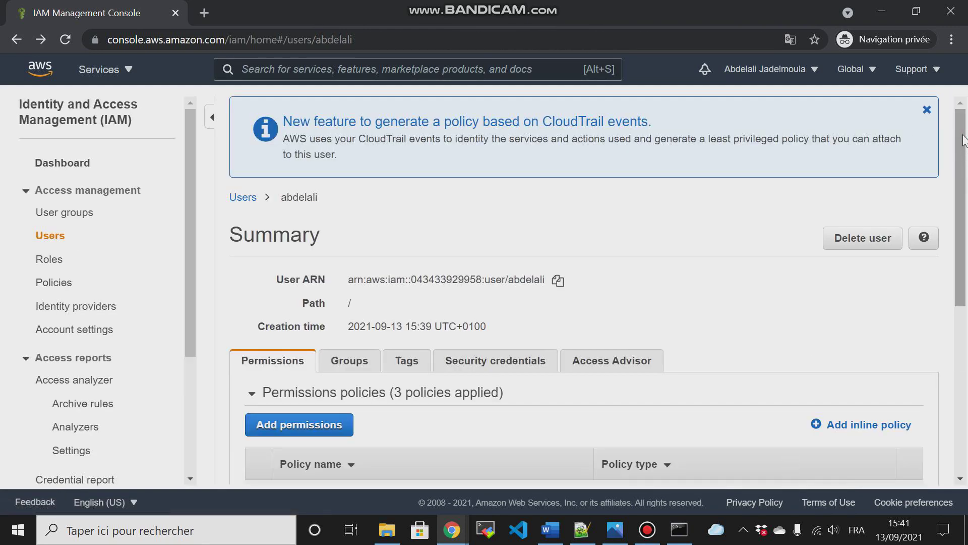
{"action": "left_click_drag", "start_coordinate": [963, 141], "coordinate": [941, 114]}
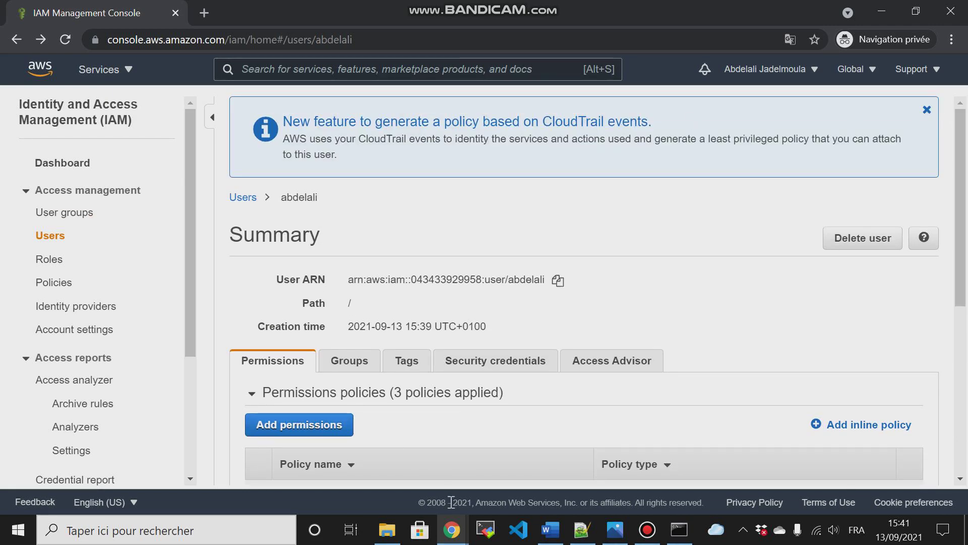
- In the other account's IAM console window, attach the AmazonS3ReadOnlyAccess policy to the UpdateApp role, and minimize that window
{"action": "left_click", "coordinate": [452, 537]}
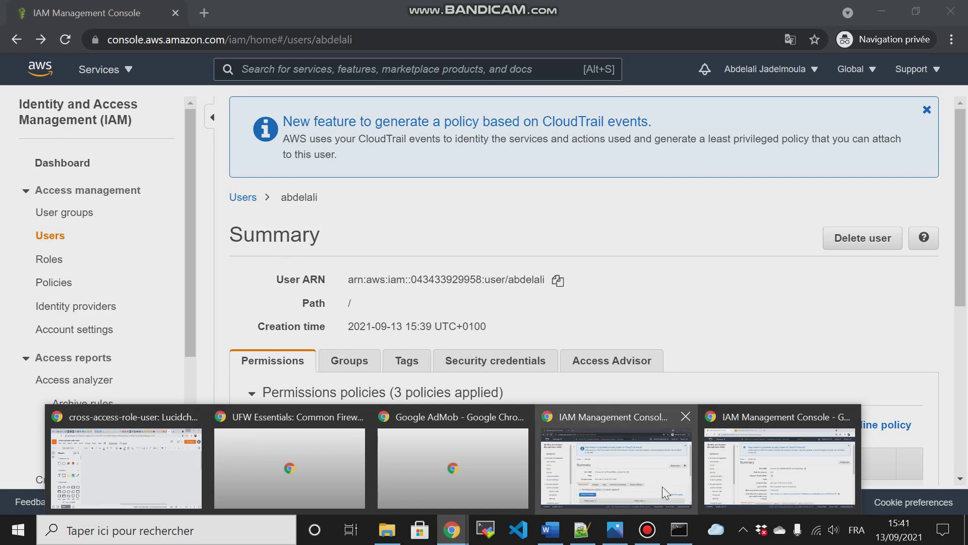
{"action": "left_click", "coordinate": [801, 466]}
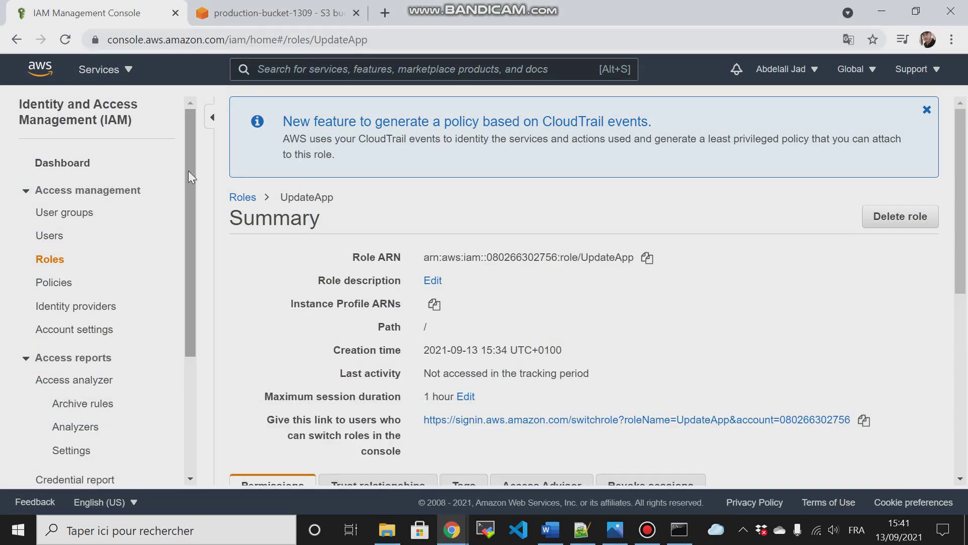
{"action": "left_click_drag", "start_coordinate": [189, 170], "coordinate": [191, 191]}
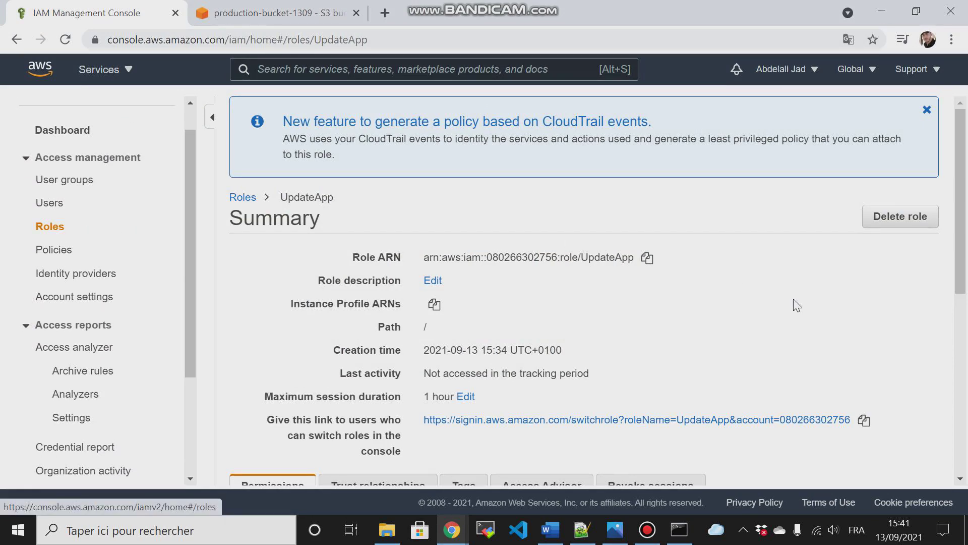
{"action": "left_click_drag", "start_coordinate": [961, 174], "coordinate": [966, 267]}
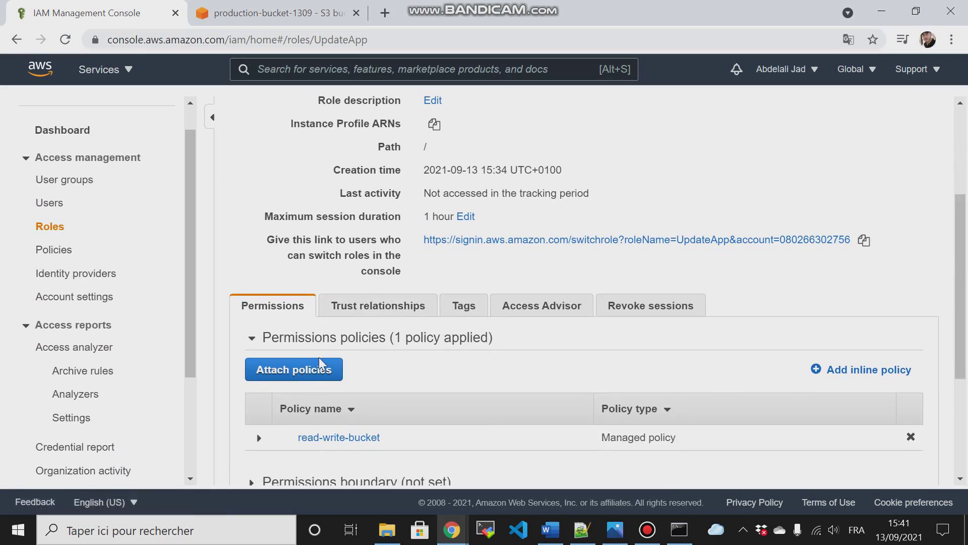
{"action": "scroll", "coordinate": [953, 292], "scroll_direction": "down", "scroll_amount": 1}
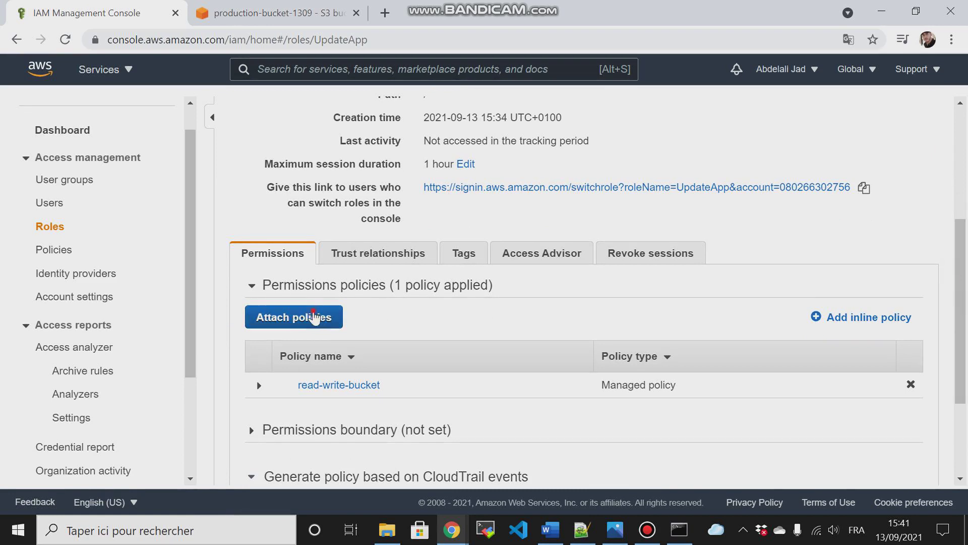
{"action": "left_click", "coordinate": [314, 317]}
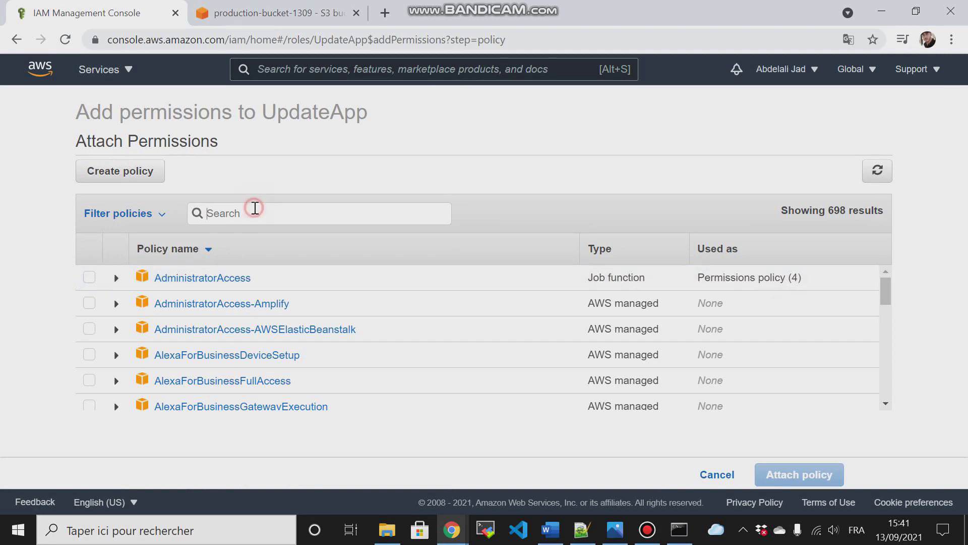
{"action": "left_click", "coordinate": [255, 208]}
{"action": "type", "text": "s3"}
{"action": "type", "text": "read"}
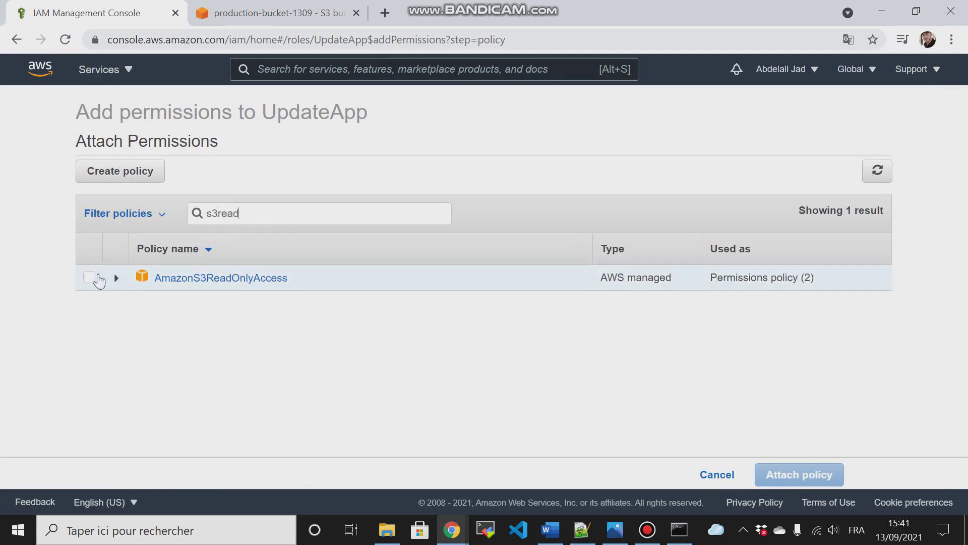
{"action": "left_click", "coordinate": [90, 278]}
{"action": "left_click", "coordinate": [815, 474]}
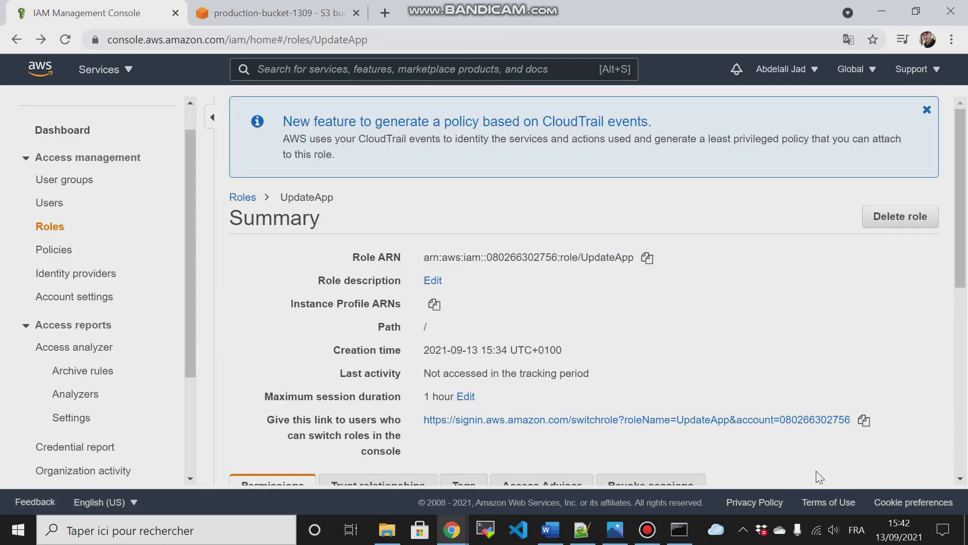
{"action": "left_click", "coordinate": [884, 11]}
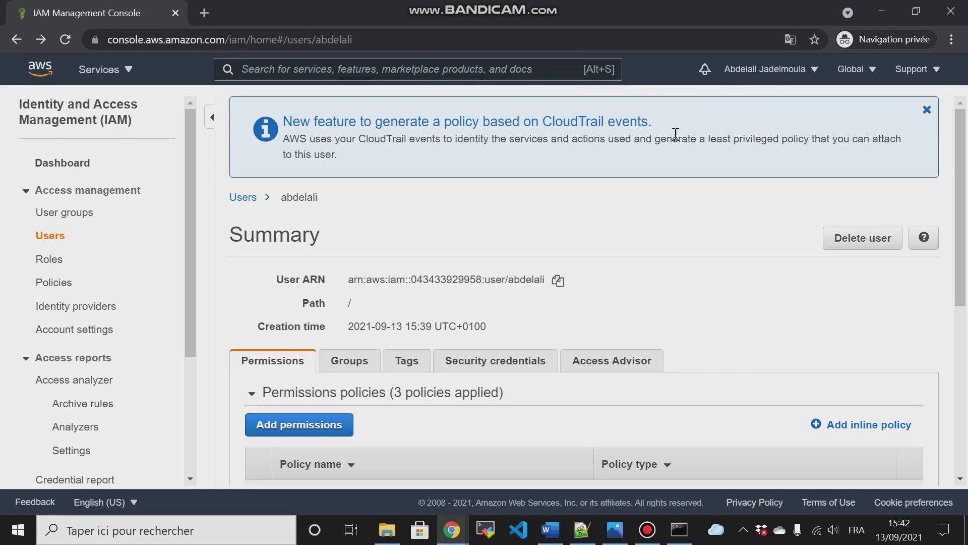
- Copy the account ID of the account holding the new IAM user and sign out of the console
{"action": "left_click", "coordinate": [765, 73]}
{"action": "left_click_drag", "start_coordinate": [736, 104], "coordinate": [802, 107]}
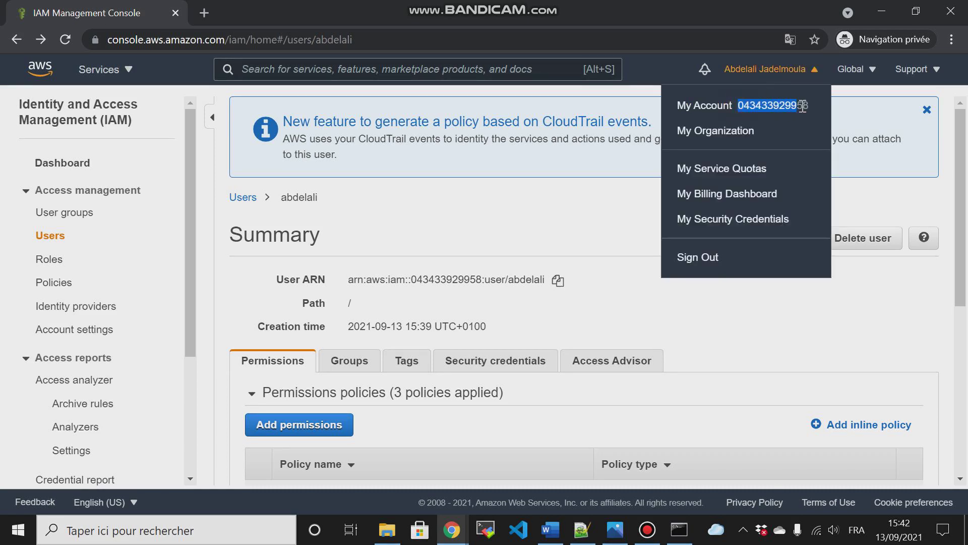
{"action": "right_click", "coordinate": [788, 104]}
{"action": "left_click", "coordinate": [774, 111]}
{"action": "left_click", "coordinate": [695, 257]}
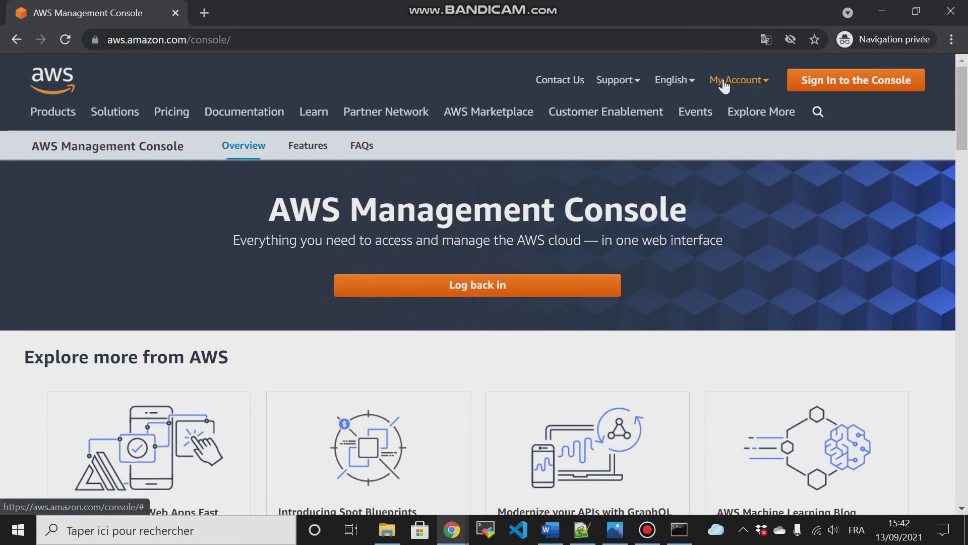
- Open the AWS Management Console sign-in page, choose IAM user sign-in and submit the copied account ID
{"action": "left_click", "coordinate": [739, 80]}
{"action": "left_click", "coordinate": [724, 112]}
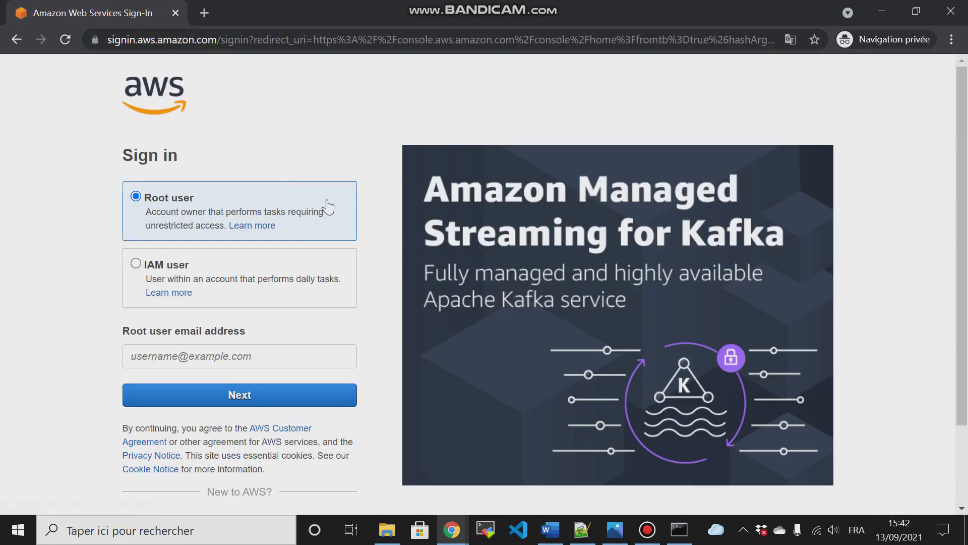
{"action": "left_click", "coordinate": [136, 264]}
{"action": "left_click", "coordinate": [190, 357]}
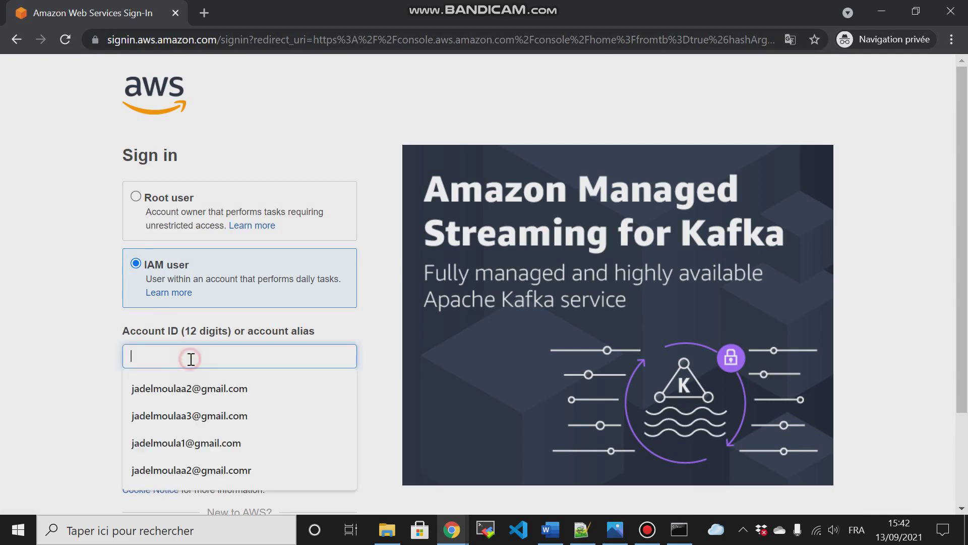
{"action": "key", "text": "ctrl+v"}
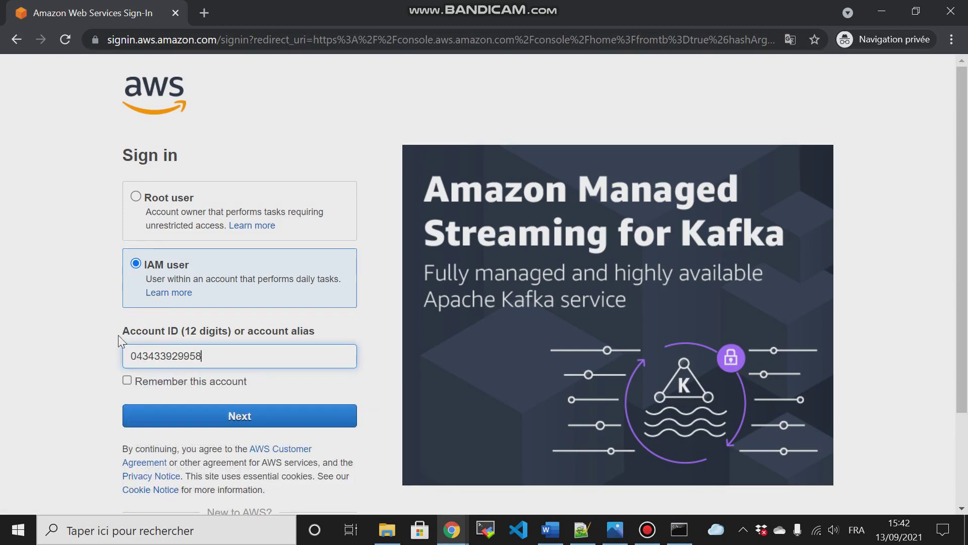
{"action": "left_click", "coordinate": [188, 416]}
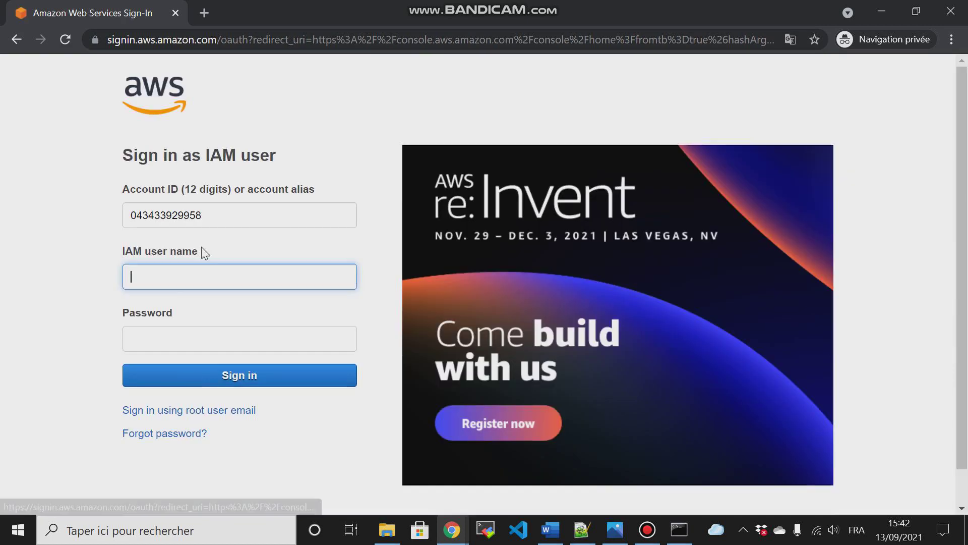
- Enter the new IAM user's name and account password and sign in
{"action": "left_click", "coordinate": [180, 280]}
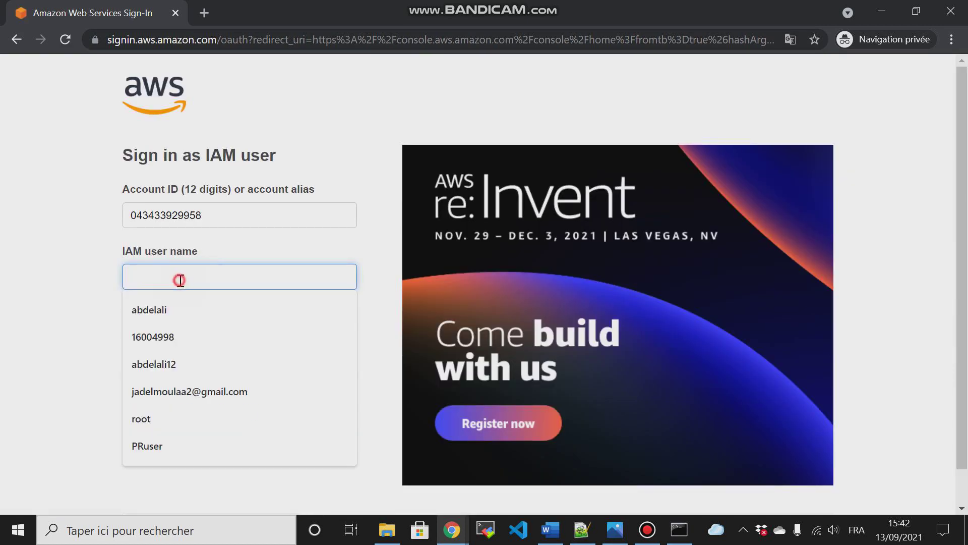
{"action": "left_click", "coordinate": [162, 309]}
{"action": "left_click", "coordinate": [186, 335]}
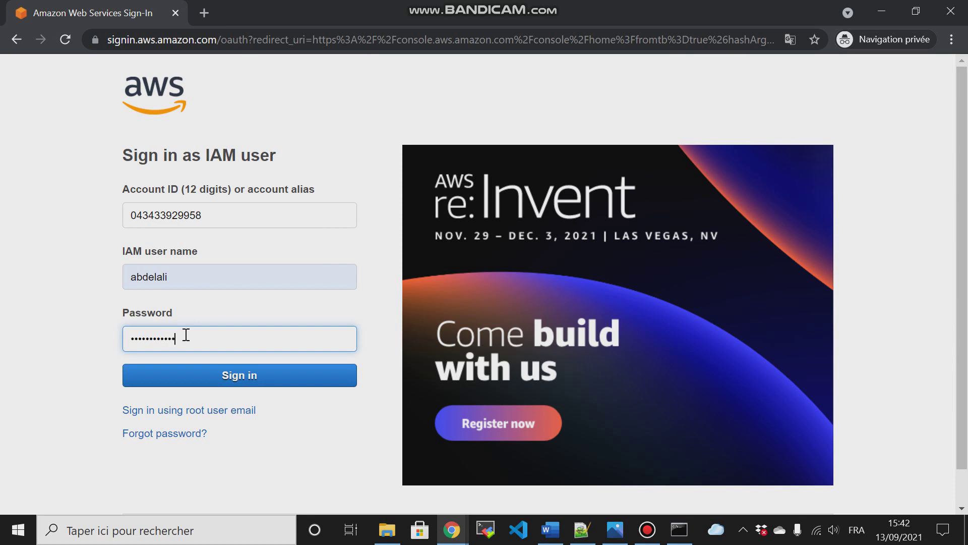
{"action": "key", "text": "ctrl+a"}
{"action": "key", "text": "BackSpace"}
{"action": "left_click", "coordinate": [204, 376]}
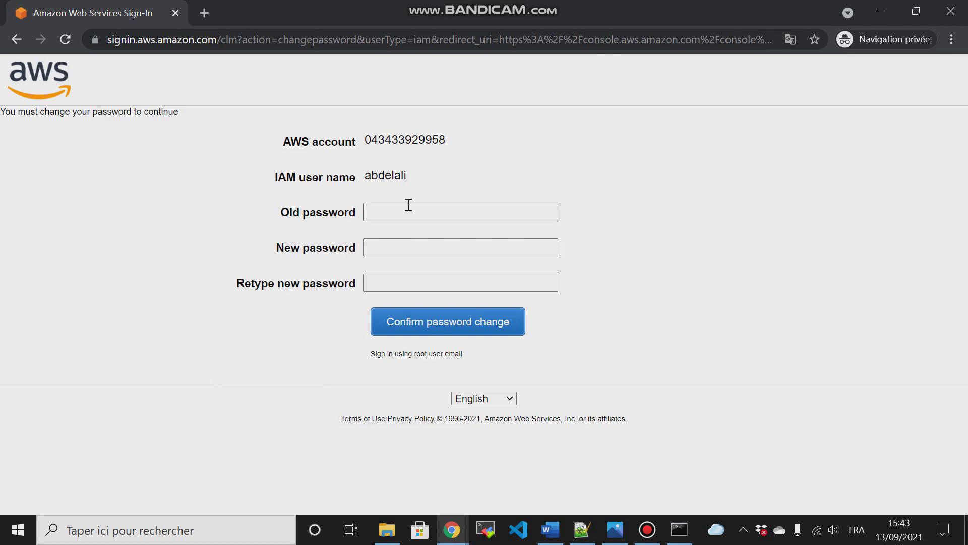
- Fill in the old password, the new password and its repetition, and confirm the password change
{"action": "left_click", "coordinate": [409, 205]}
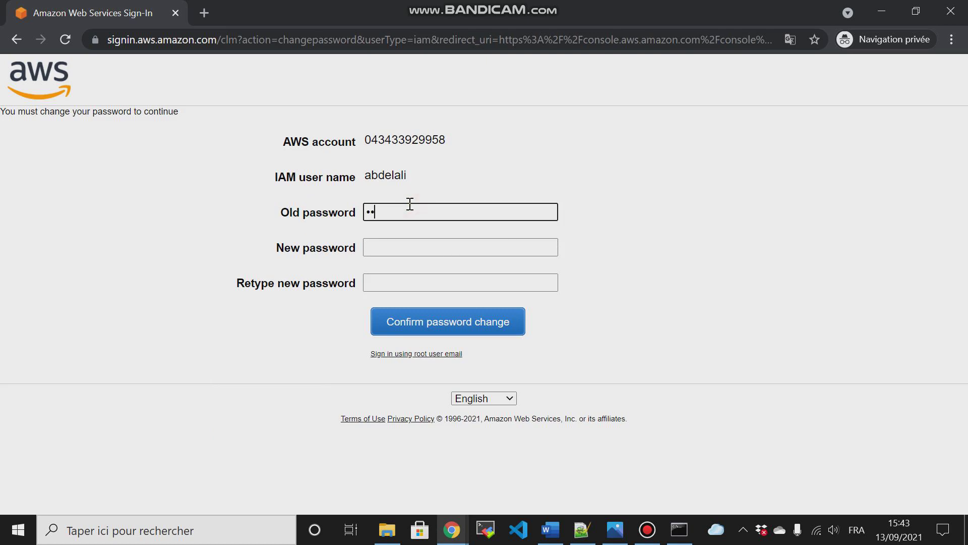
{"action": "type", "text": "••••••••"}
{"action": "left_click", "coordinate": [398, 245]}
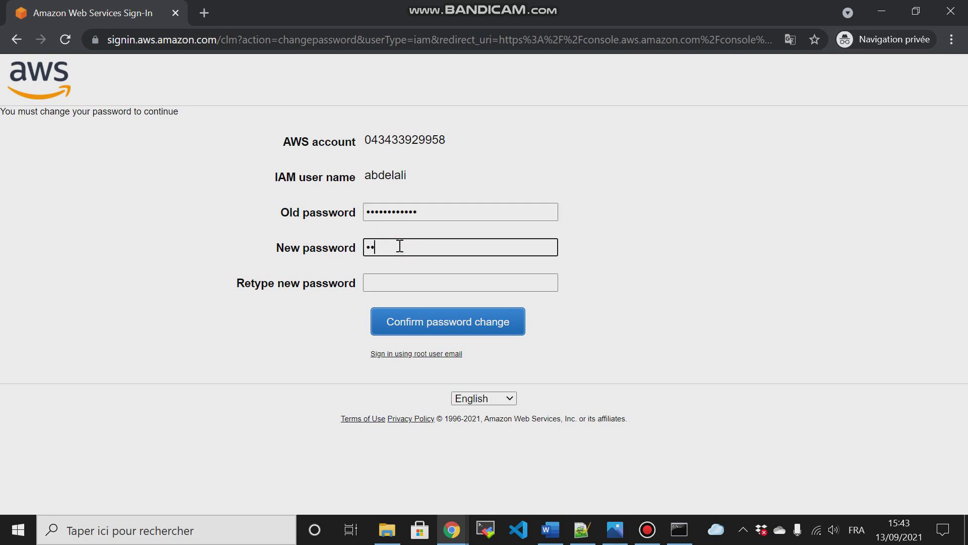
{"action": "type", "text": "•••••••••"}
{"action": "left_click", "coordinate": [381, 288]}
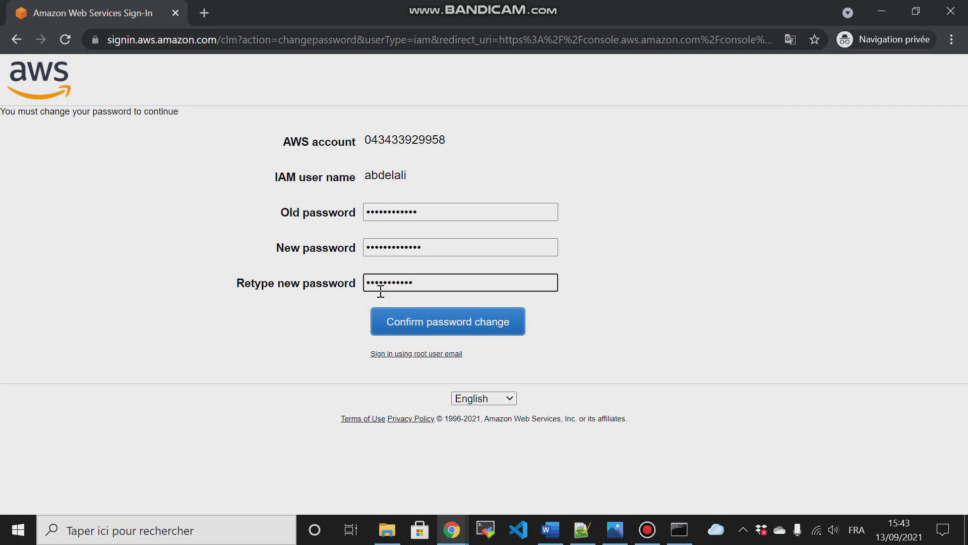
{"action": "type", "text": "•••••••••••••"}
{"action": "left_click", "coordinate": [441, 332]}
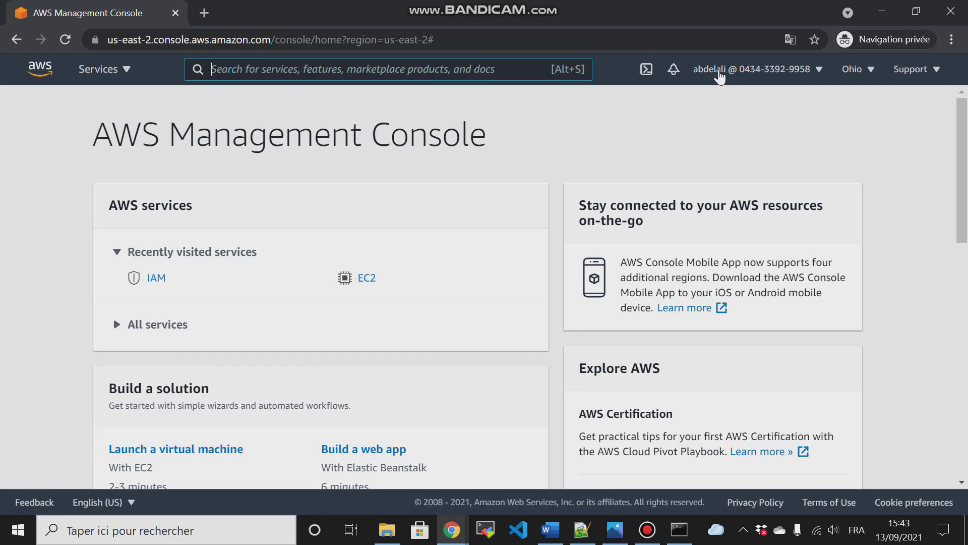
- Search the AWS services for ec2 and open the EC2 dashboard to check the user's access to its resources
{"action": "left_click", "coordinate": [109, 70]}
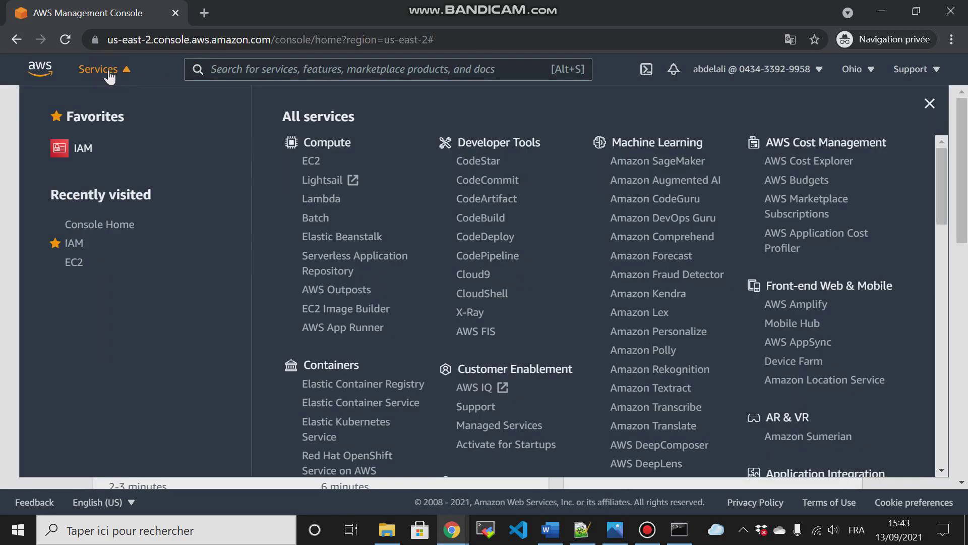
{"action": "left_click", "coordinate": [277, 69]}
{"action": "type", "text": "ec2"}
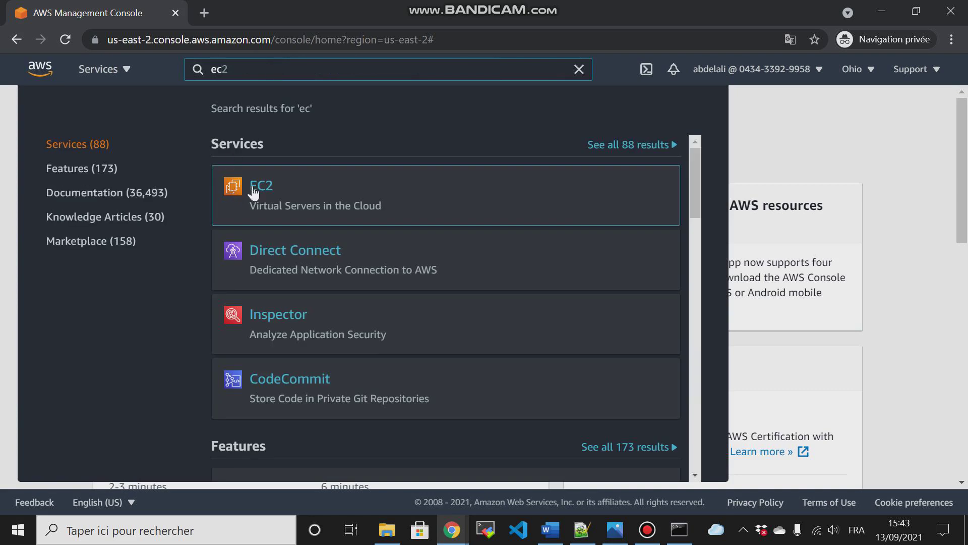
{"action": "left_click", "coordinate": [254, 191]}
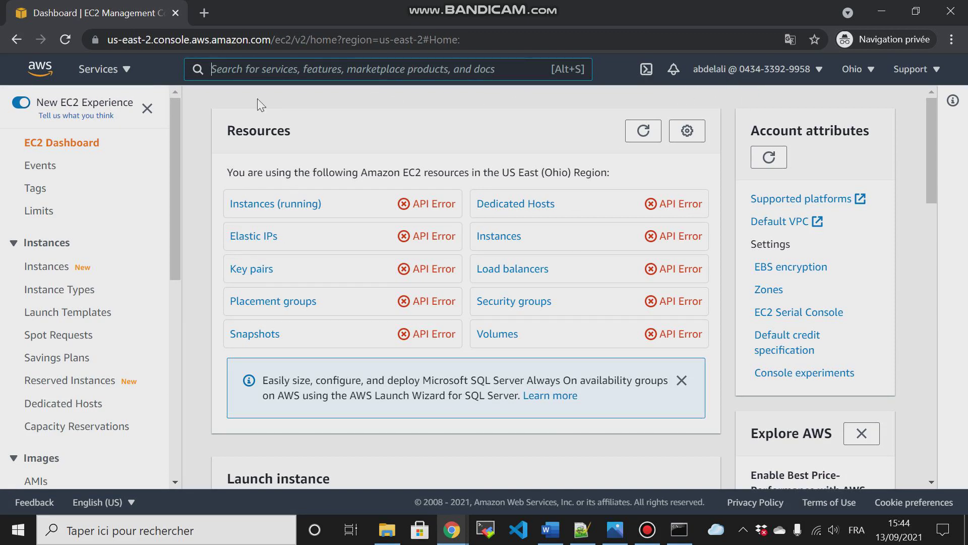
- Search the AWS services for s3 and open the S3 console to check which buckets the IAM user has
{"action": "left_click", "coordinate": [88, 75]}
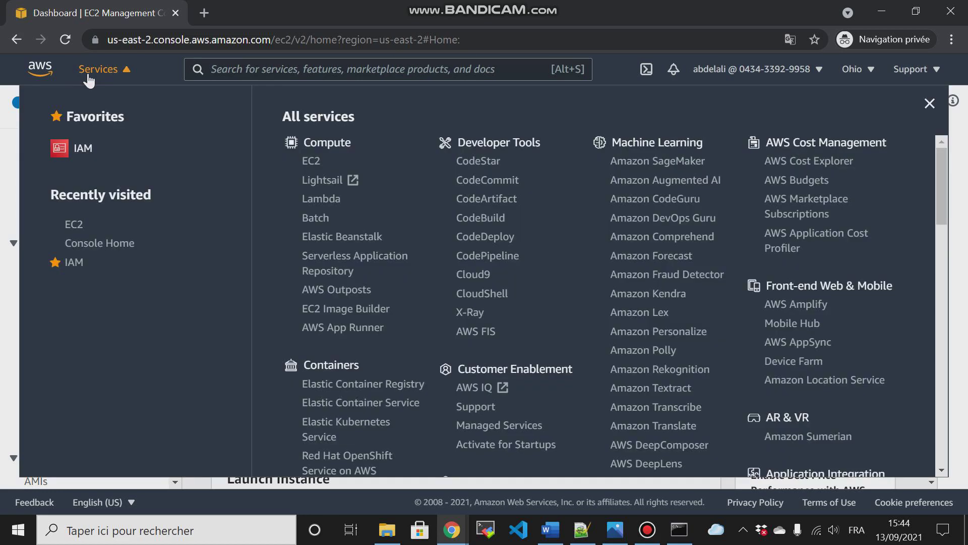
{"action": "left_click", "coordinate": [237, 69]}
{"action": "type", "text": "s"}
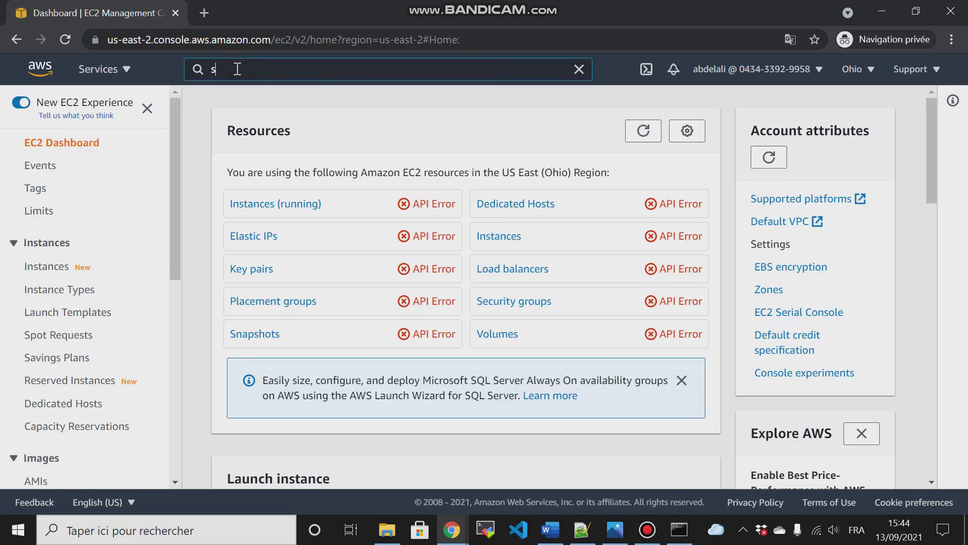
{"action": "type", "text": "3"}
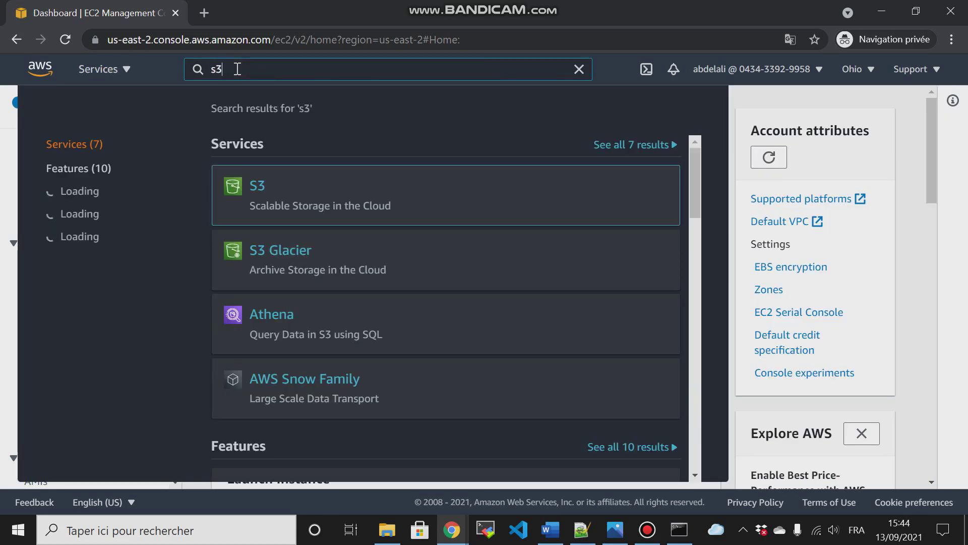
{"action": "left_click", "coordinate": [254, 187]}
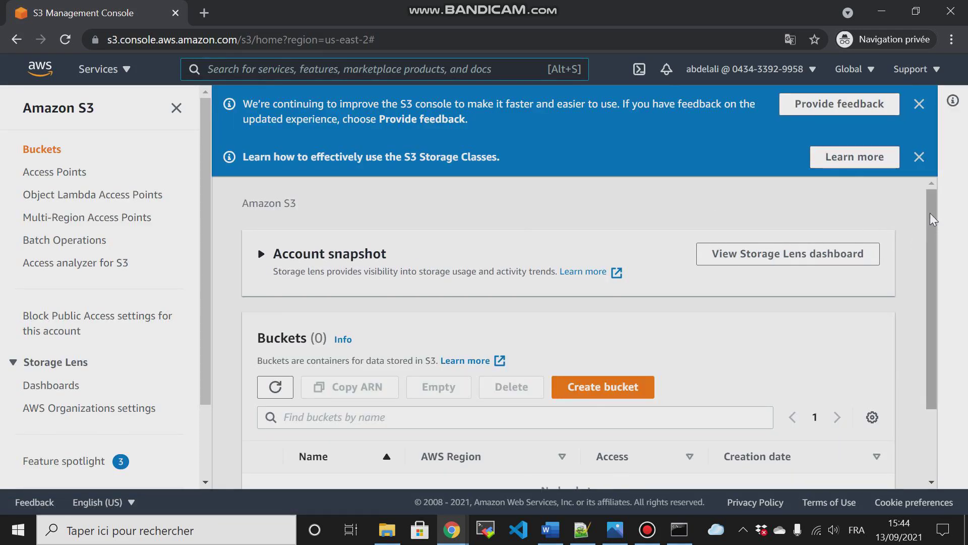
{"action": "left_click_drag", "start_coordinate": [931, 214], "coordinate": [933, 308]}
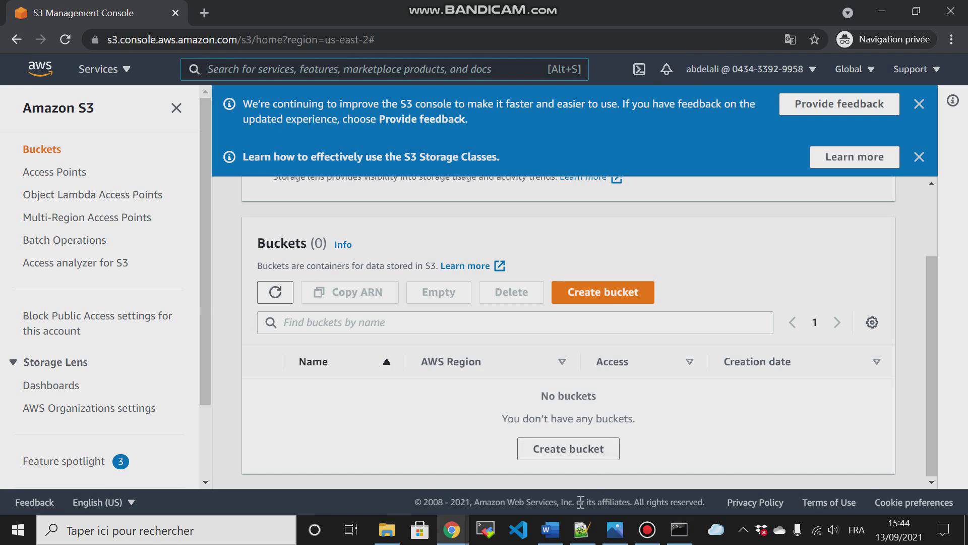
- Switch to the production account's browser window and open its S3 bucket list from the bucket policy page
{"action": "left_click", "coordinate": [454, 534]}
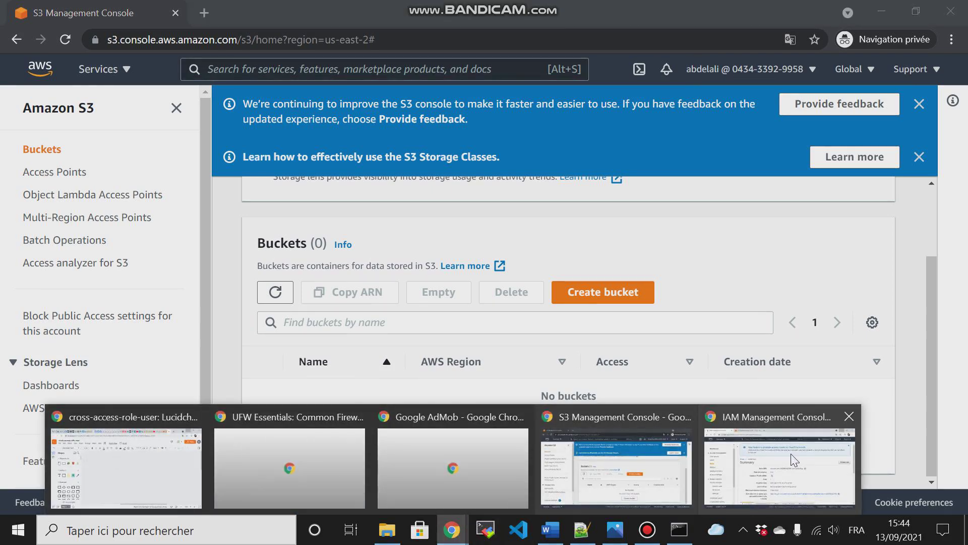
{"action": "mouse_move", "coordinate": [790, 455]}
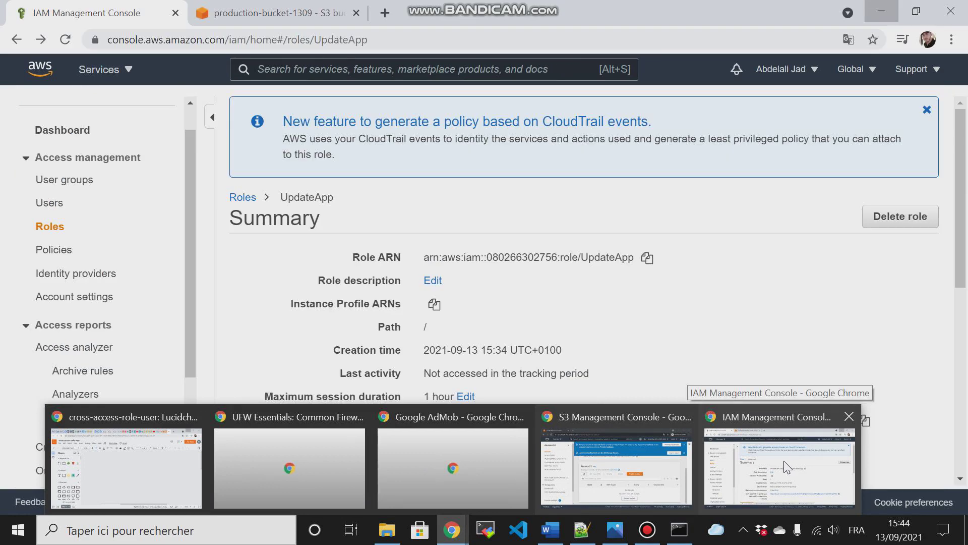
{"action": "left_click", "coordinate": [784, 465]}
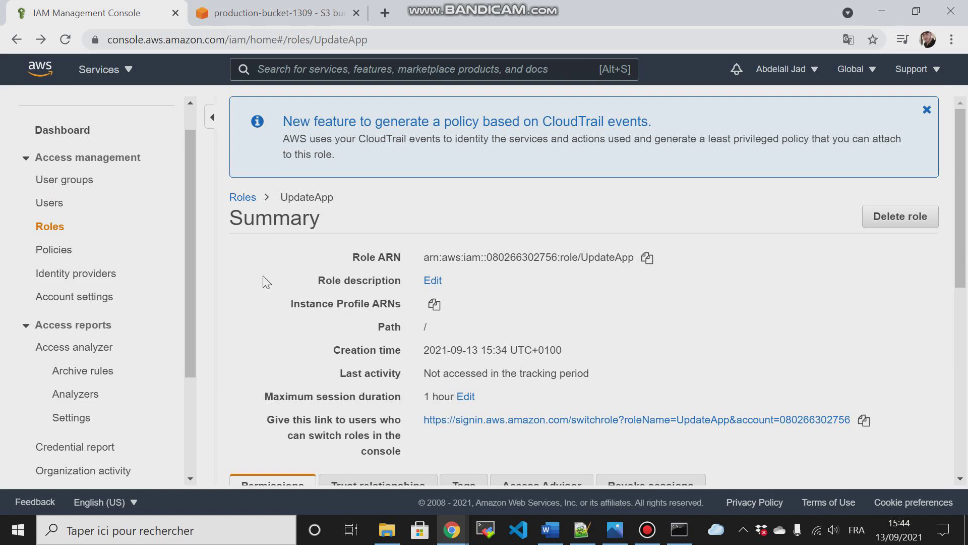
{"action": "left_click", "coordinate": [222, 15]}
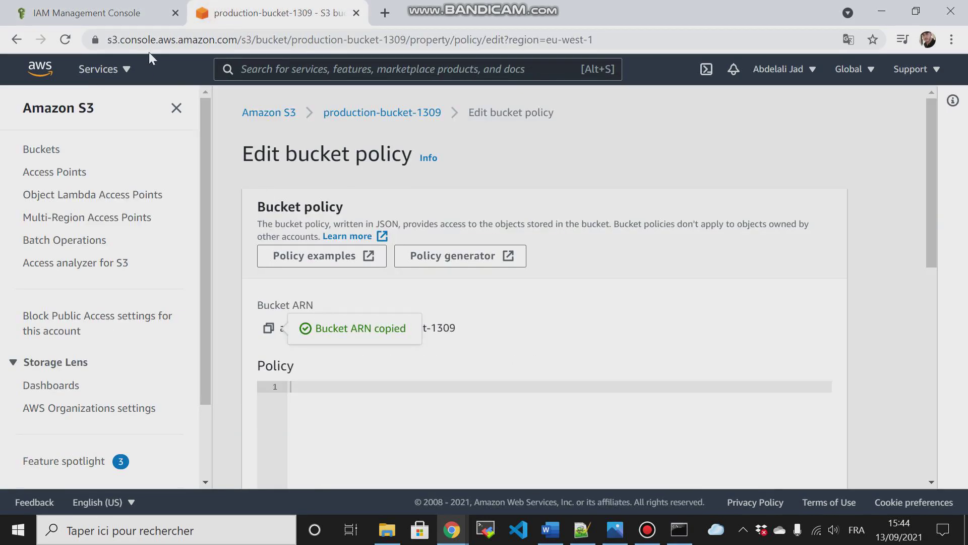
{"action": "left_click", "coordinate": [40, 149]}
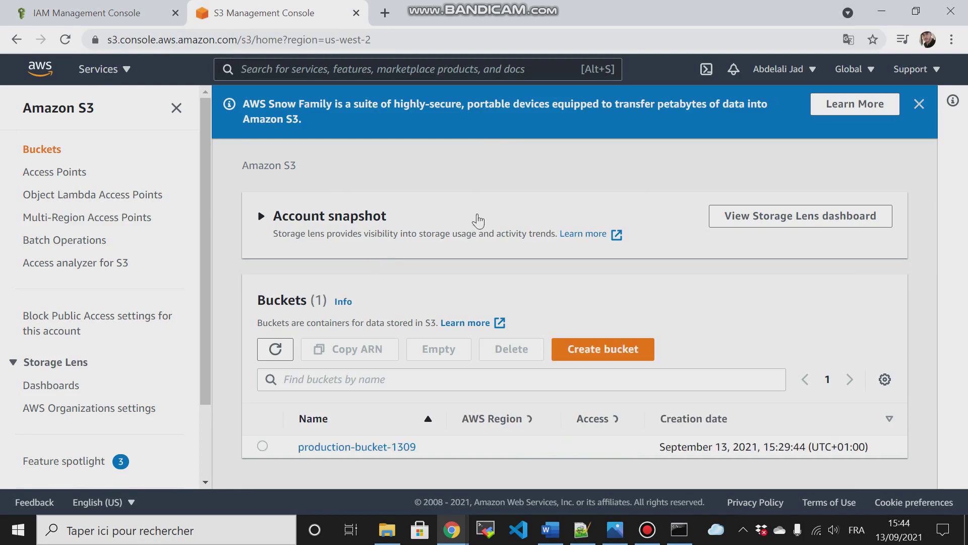
- Return to the IAM user's browser window and open the Switch Role form from the account options
{"action": "key", "text": "alt+Tab"}
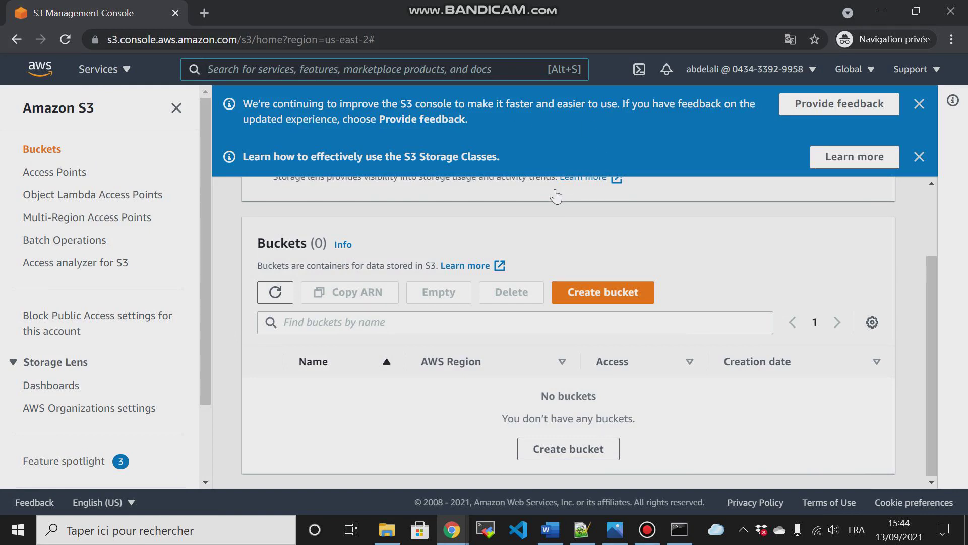
{"action": "left_click", "coordinate": [783, 69]}
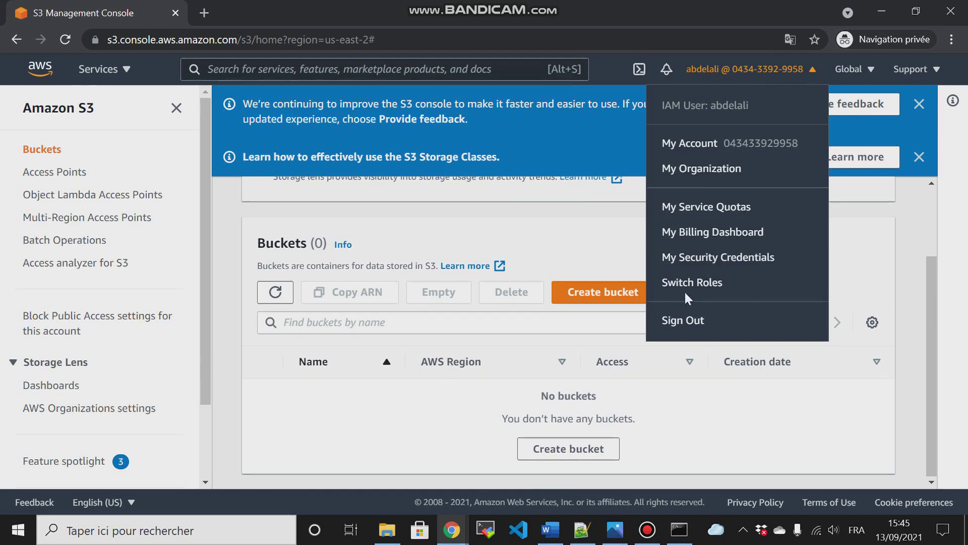
{"action": "left_click", "coordinate": [697, 285]}
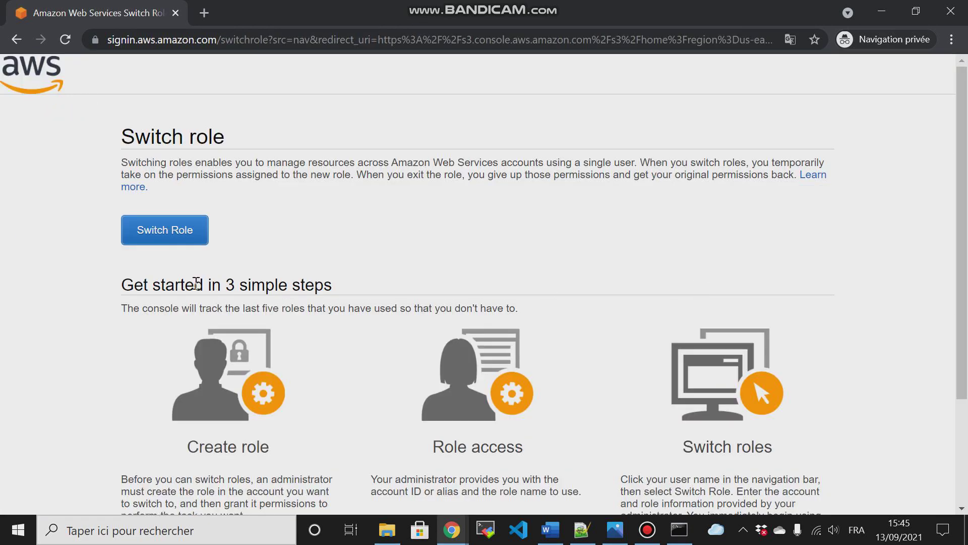
{"action": "left_click", "coordinate": [162, 239]}
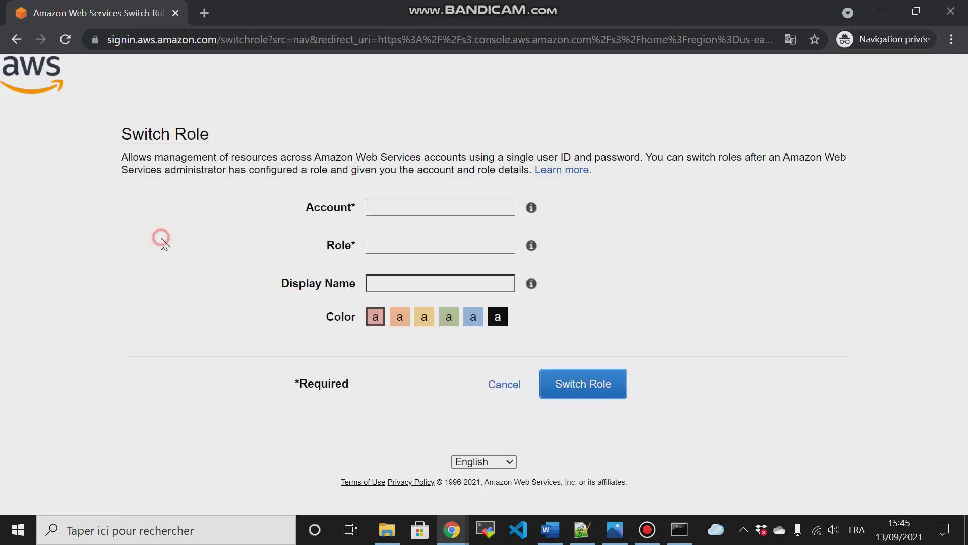
- Copy the production account's ID from its browser window and paste it as the Account in the Switch Role form
{"action": "left_click", "coordinate": [403, 209]}
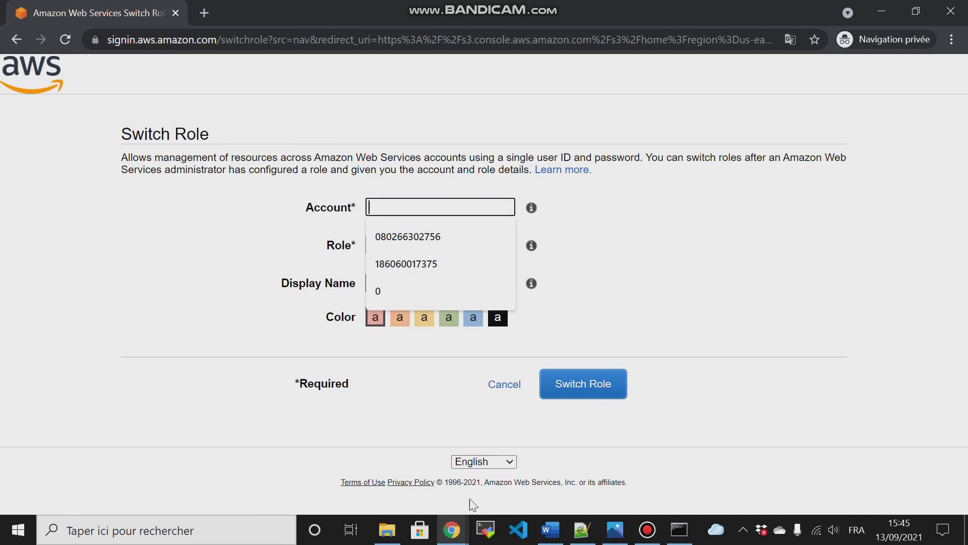
{"action": "mouse_move", "coordinate": [452, 530]}
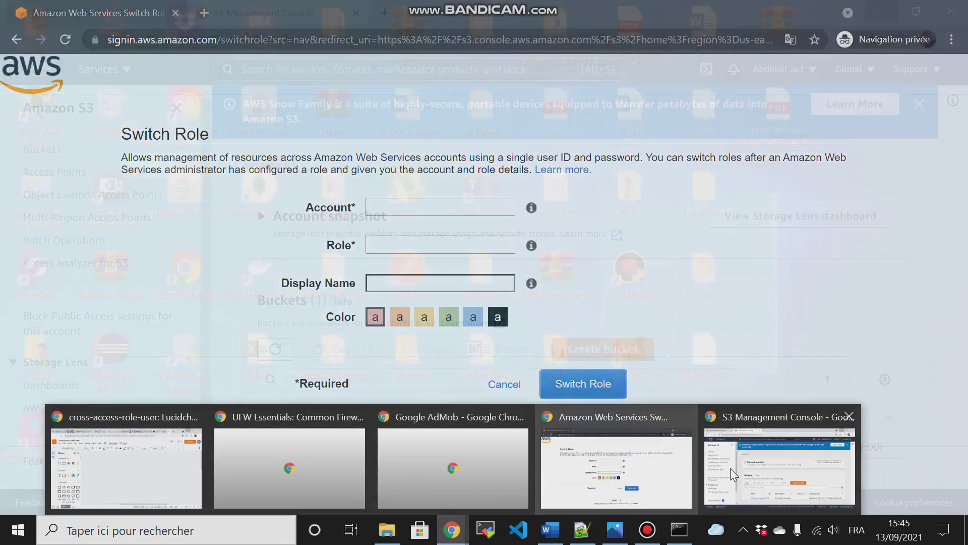
{"action": "left_click", "coordinate": [731, 468]}
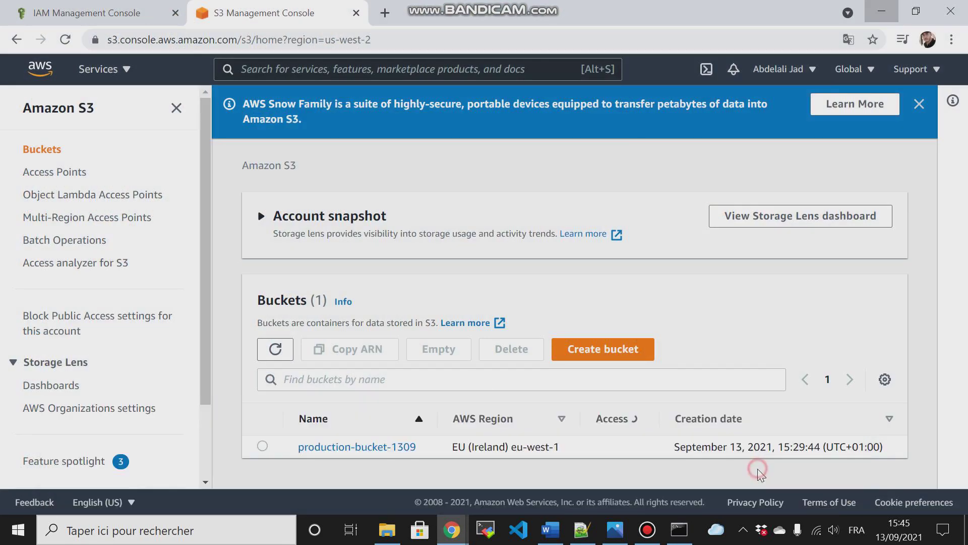
{"action": "left_click", "coordinate": [787, 69]}
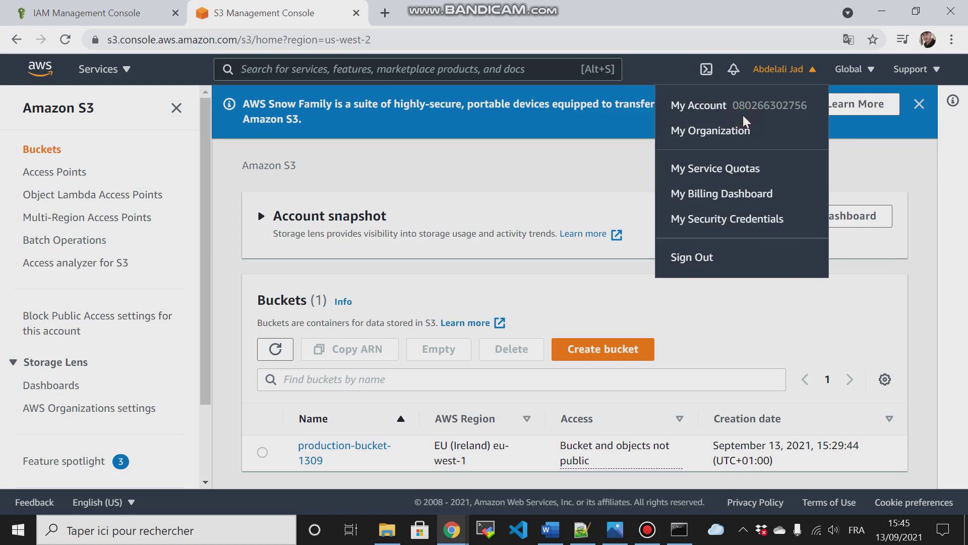
{"action": "left_click_drag", "start_coordinate": [732, 106], "coordinate": [797, 111]}
{"action": "right_click", "coordinate": [797, 111]}
{"action": "left_click", "coordinate": [818, 120]}
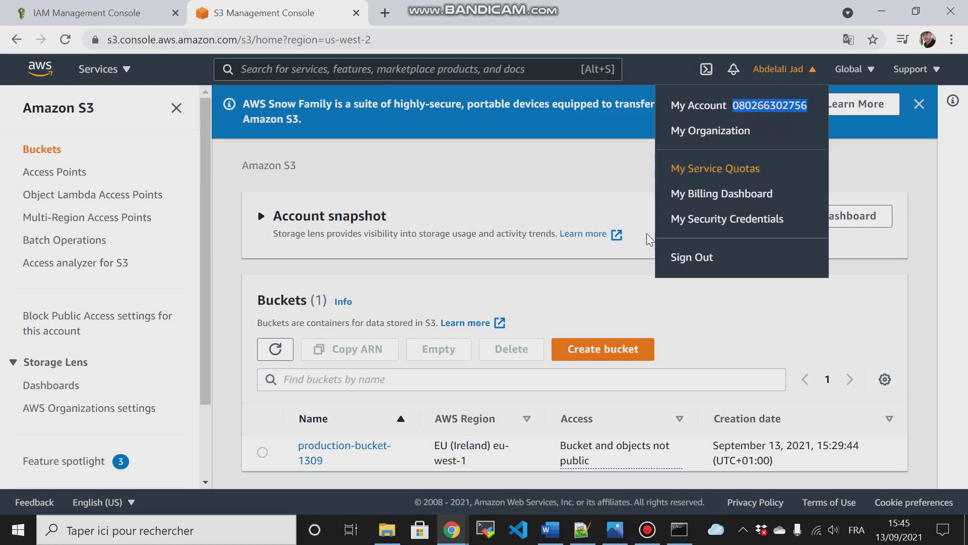
{"action": "left_click", "coordinate": [452, 530]}
{"action": "left_click", "coordinate": [616, 469]}
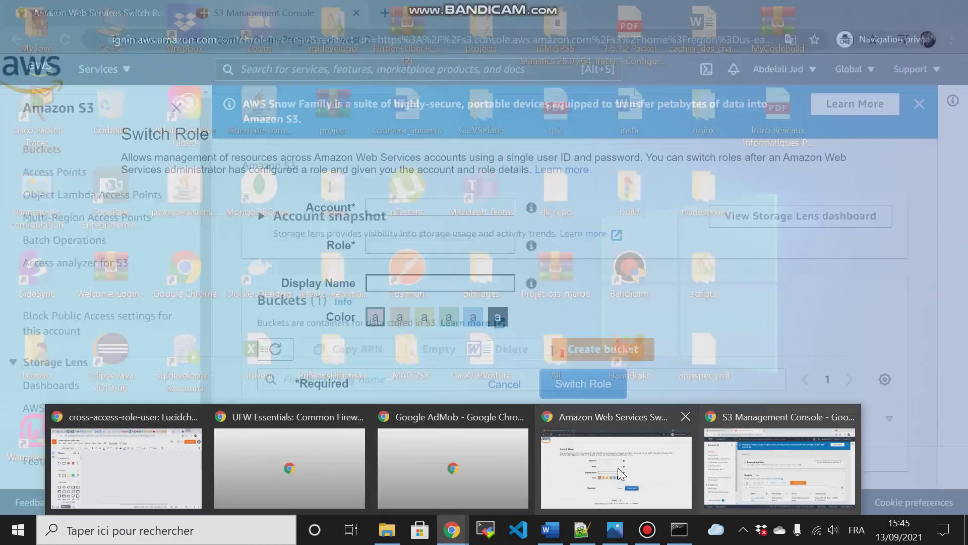
{"action": "key", "text": "ctrl+v"}
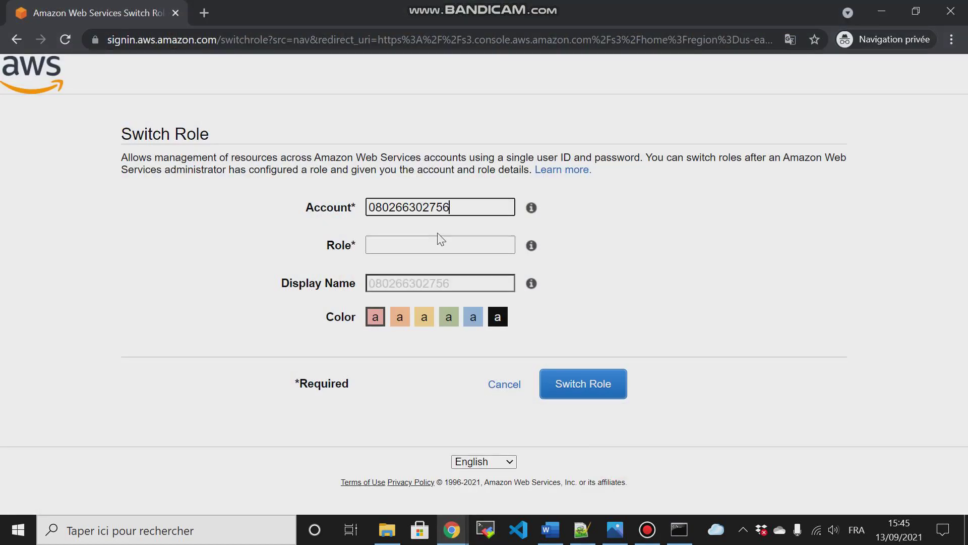
- Enter UpdateApp as the role, choose the blue display color and switch to the role
{"action": "left_click", "coordinate": [395, 252]}
{"action": "type", "text": "Up"}
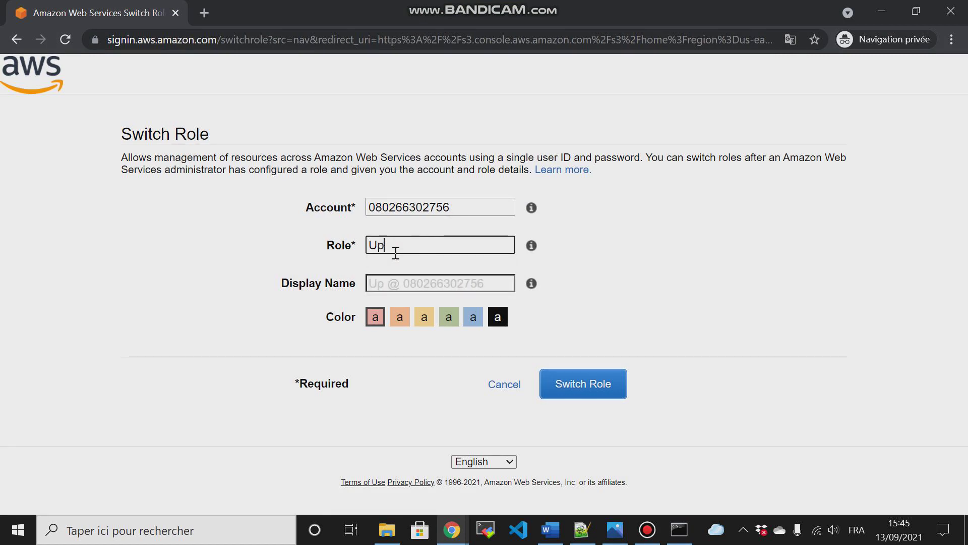
{"action": "type", "text": "dateApp"}
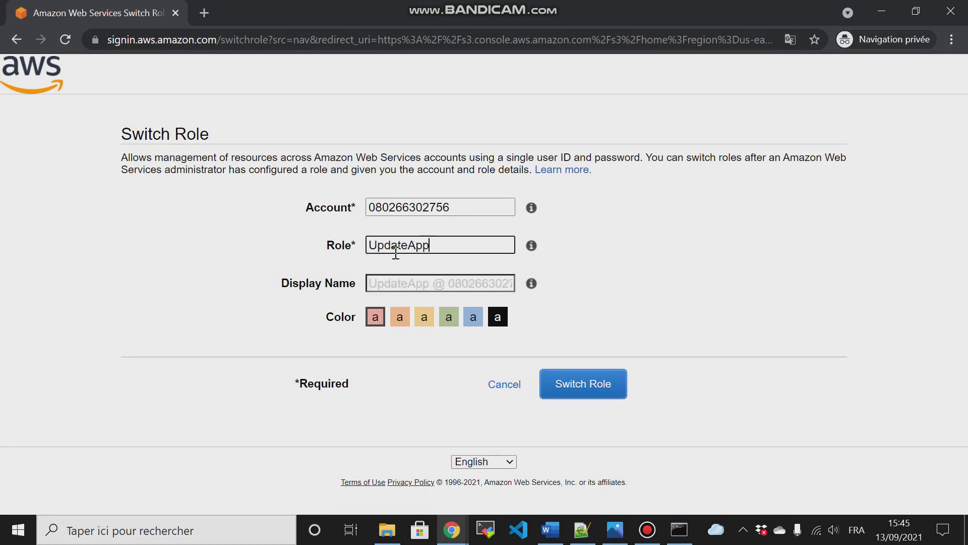
{"action": "left_click", "coordinate": [472, 318]}
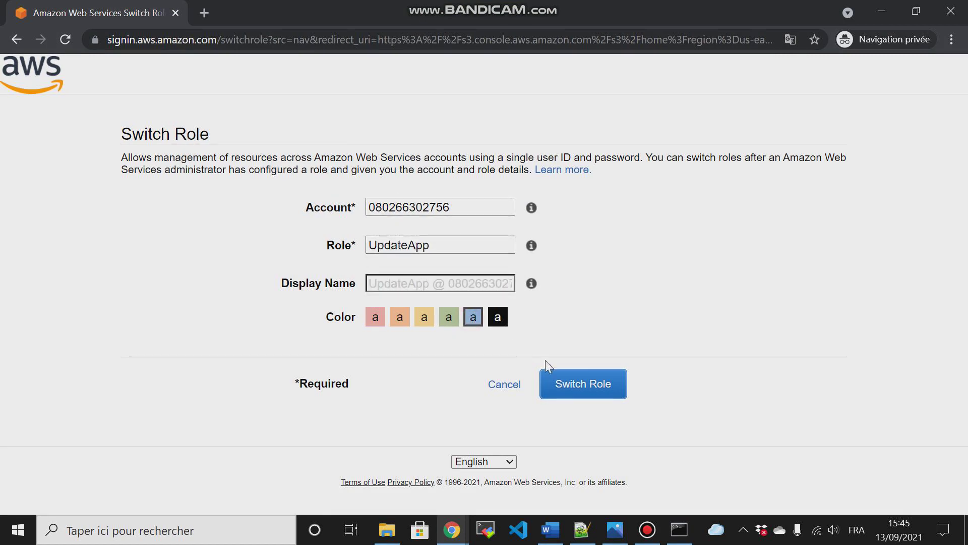
{"action": "left_click", "coordinate": [571, 392]}
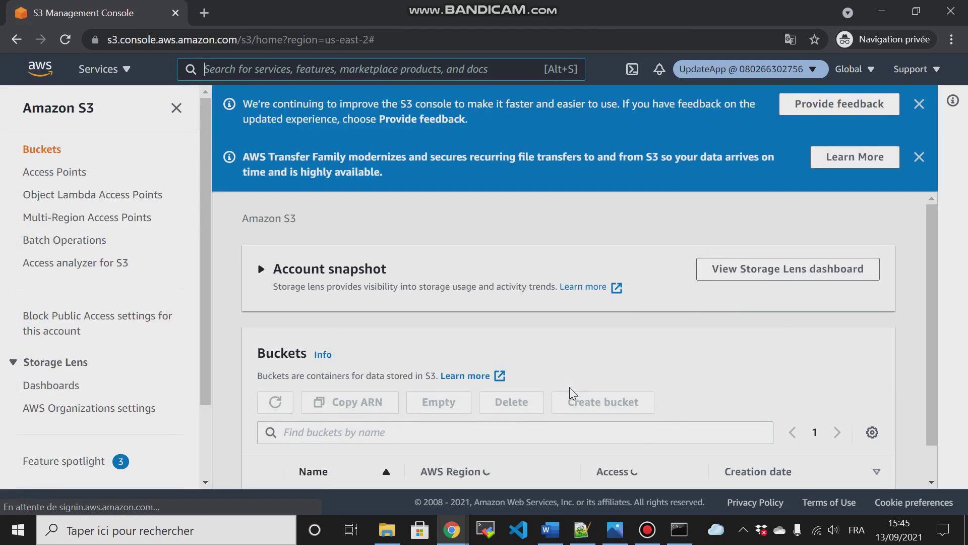
- Compare the S3 bucket list under the UpdateApp role with the bucket list in the production account's window
{"action": "left_click_drag", "start_coordinate": [929, 250], "coordinate": [936, 336]}
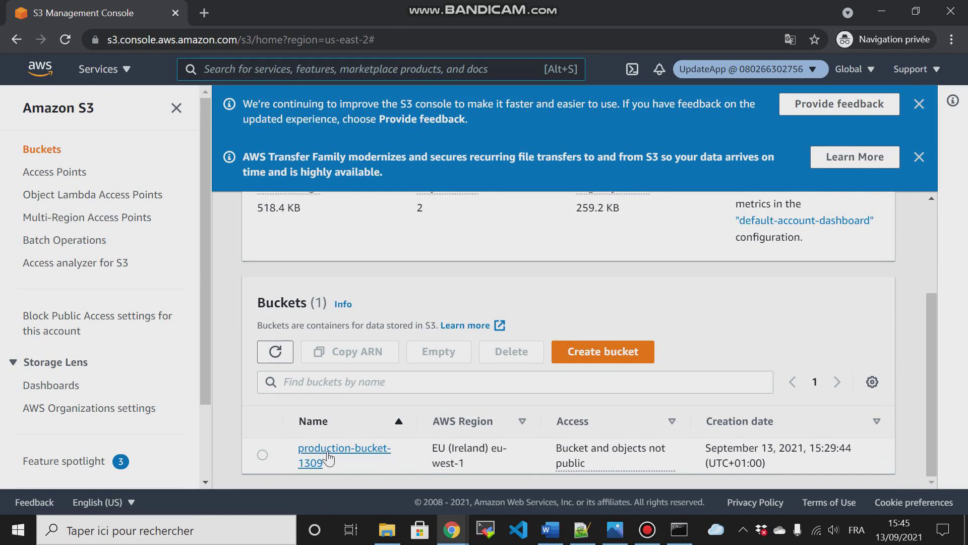
{"action": "mouse_move", "coordinate": [451, 529]}
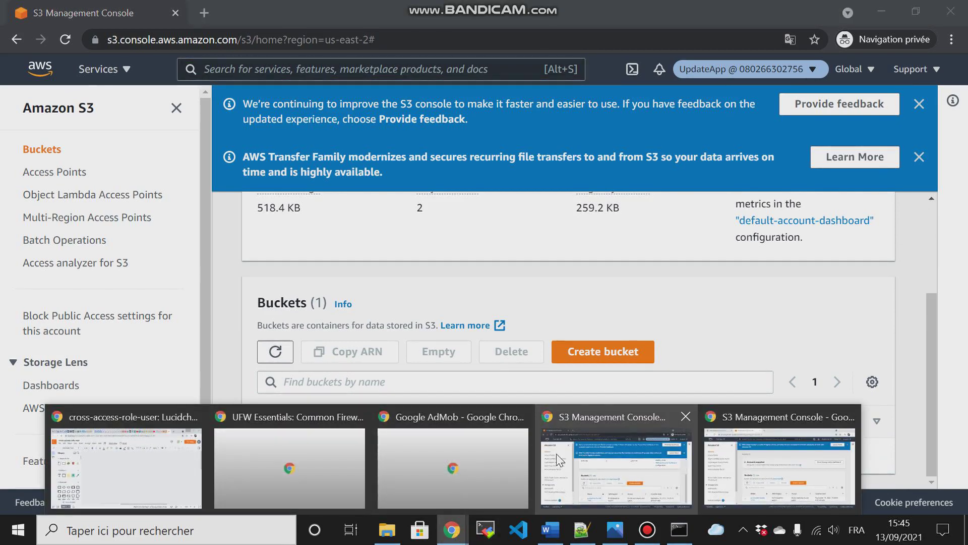
{"action": "left_click", "coordinate": [744, 459]}
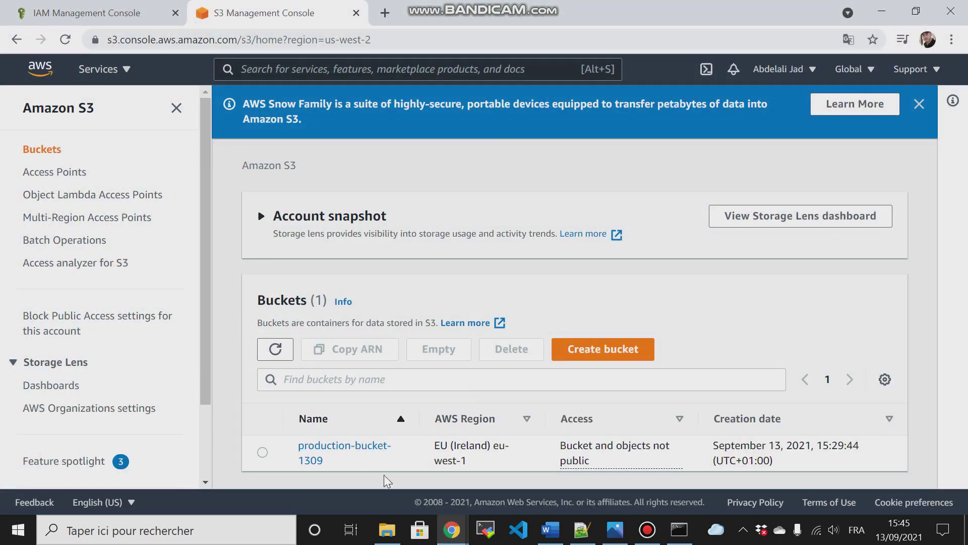
{"action": "mouse_move", "coordinate": [451, 529]}
{"action": "left_click", "coordinate": [617, 456]}
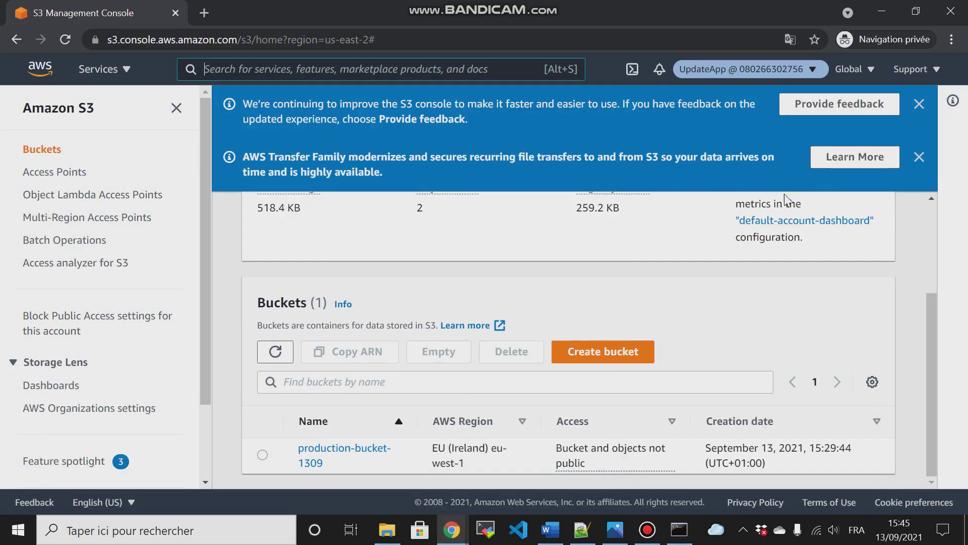
- Switch back from the UpdateApp role to the original IAM user and check that user's S3 bucket list
{"action": "left_click", "coordinate": [757, 70]}
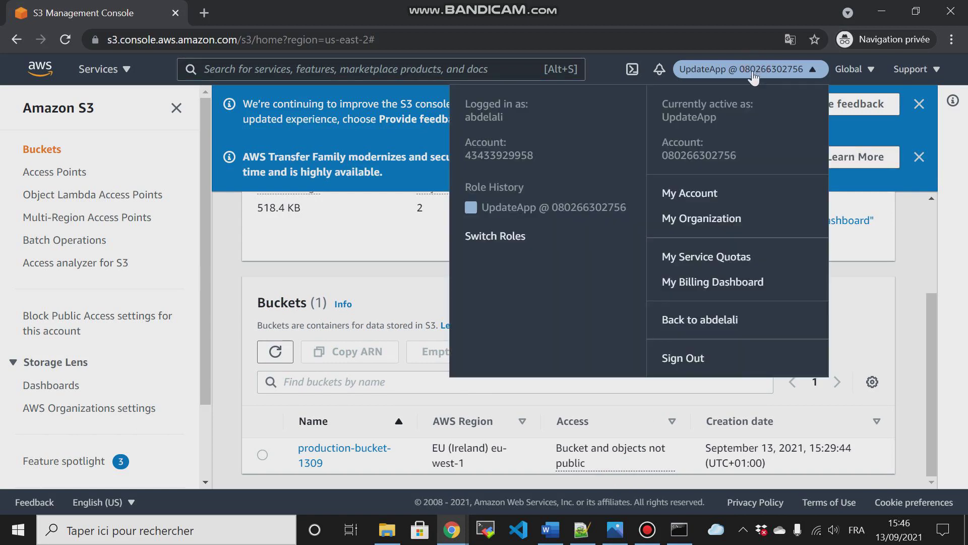
{"action": "left_click", "coordinate": [687, 322]}
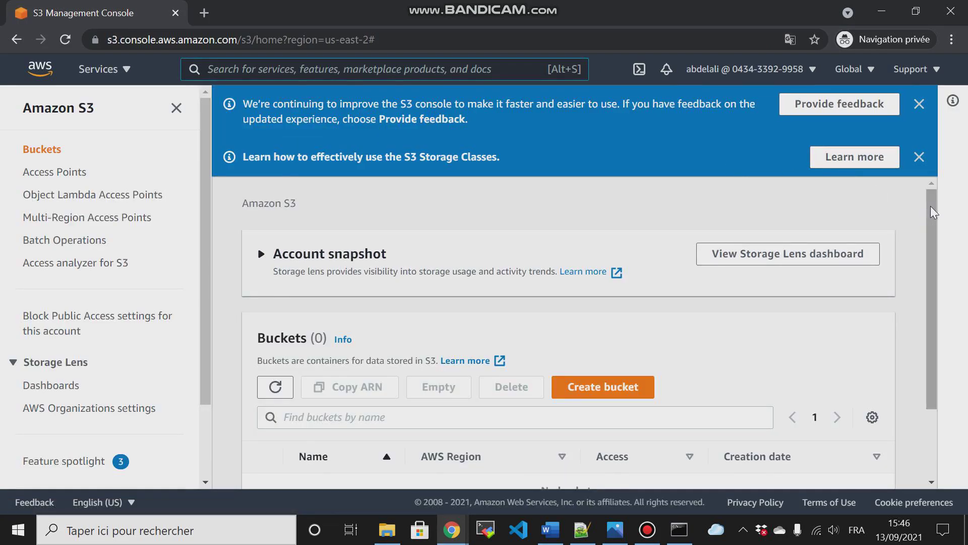
{"action": "left_click_drag", "start_coordinate": [933, 197], "coordinate": [921, 331]}
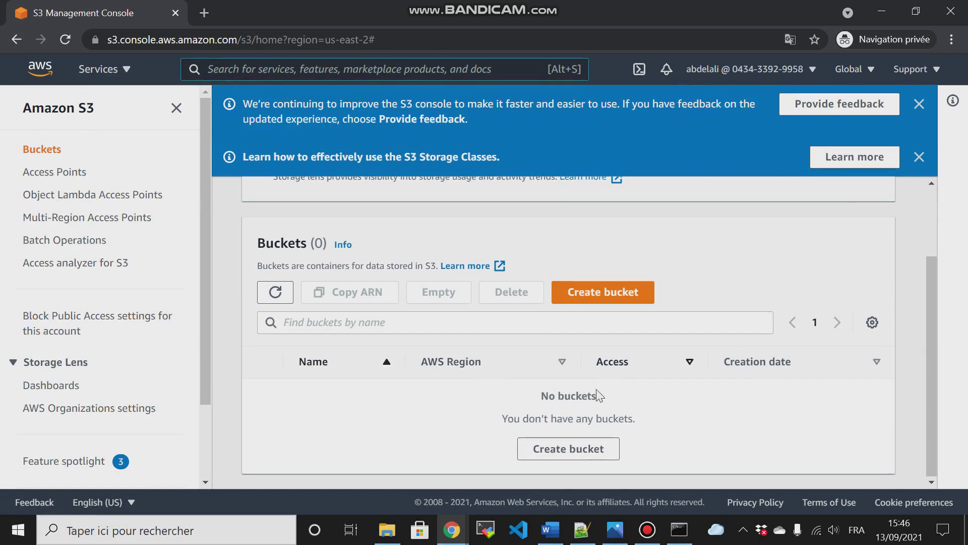
- Switch to the UpdateApp role again from the role history and check the S3 bucket list
{"action": "left_click", "coordinate": [724, 73]}
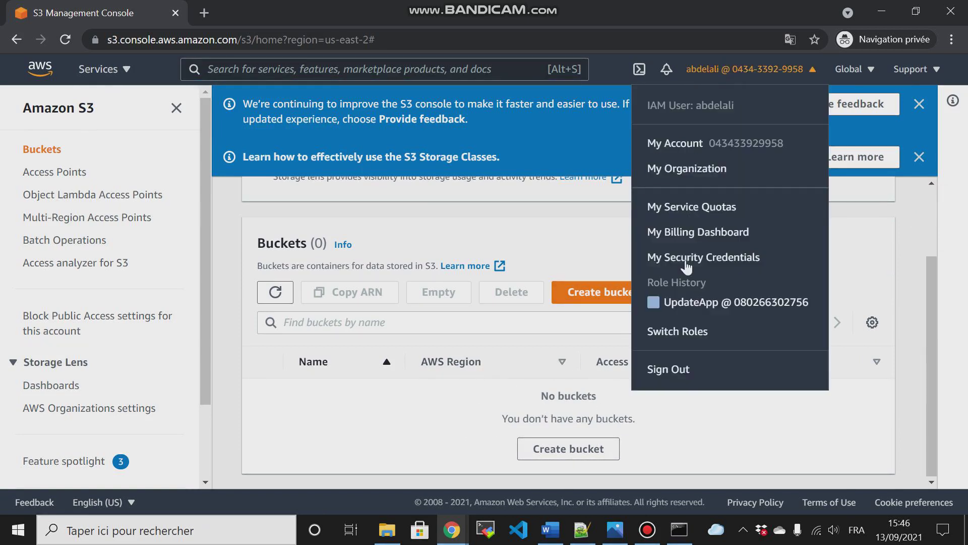
{"action": "left_click", "coordinate": [676, 306]}
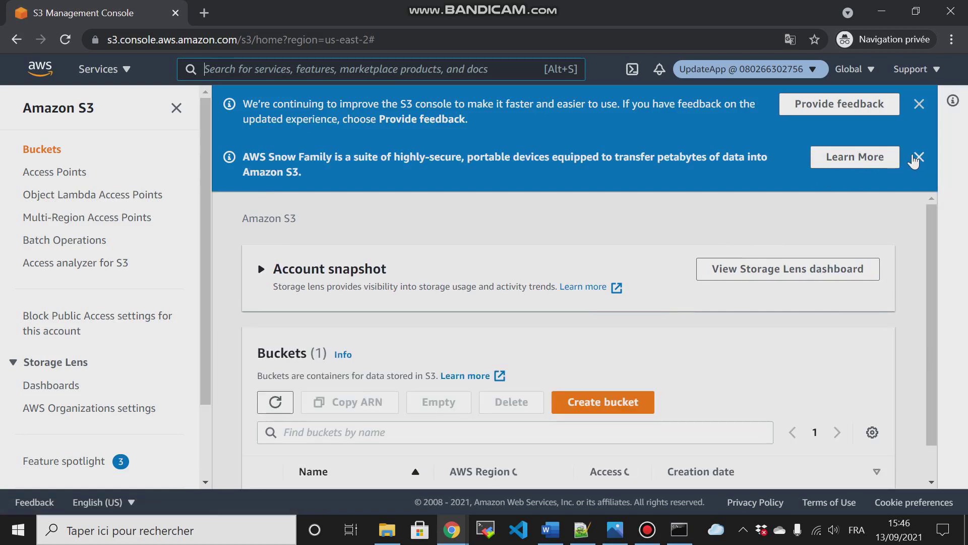
{"action": "left_click_drag", "start_coordinate": [933, 223], "coordinate": [927, 348]}
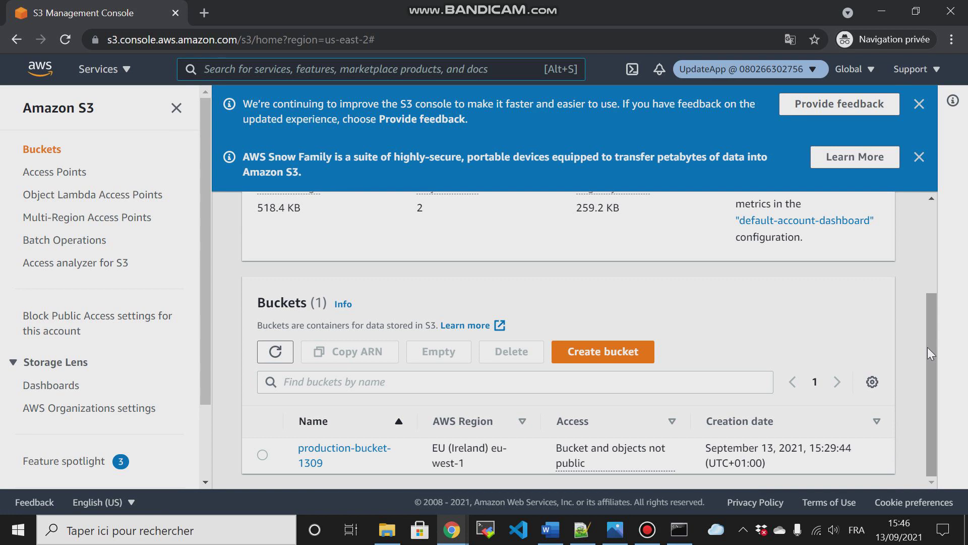
- Switch to the Command Prompt, widen and reposition its window, and clear the earlier aws configure output
{"action": "left_click", "coordinate": [679, 535]}
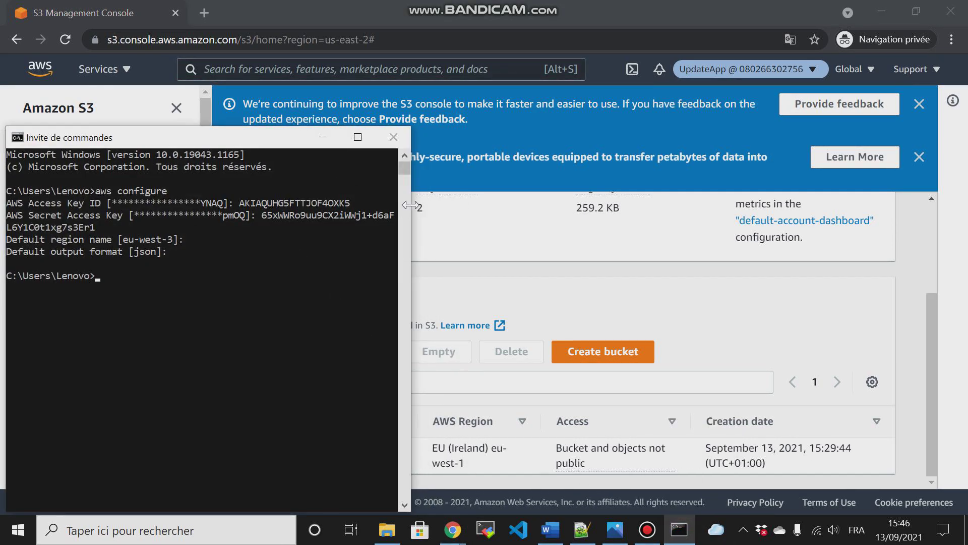
{"action": "left_click_drag", "start_coordinate": [411, 237], "coordinate": [670, 237]}
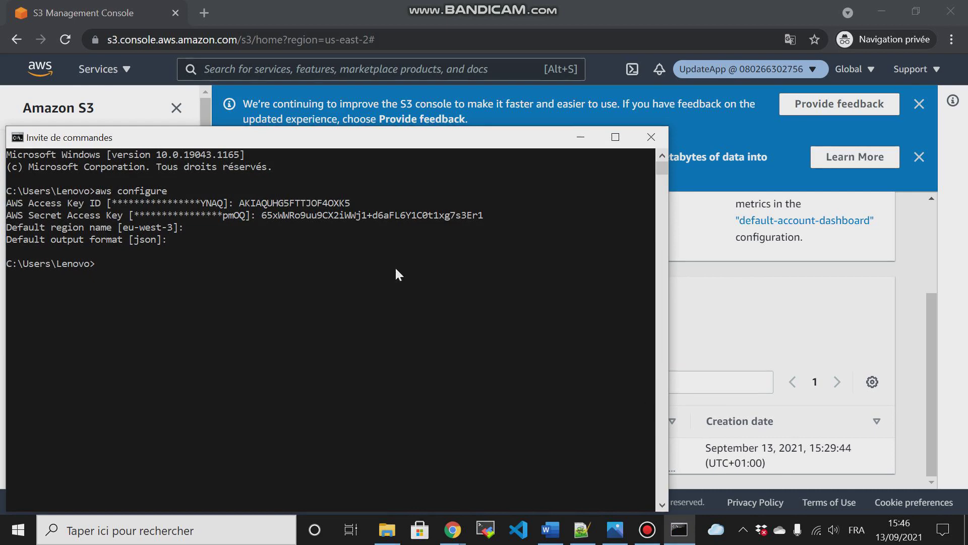
{"action": "left_click_drag", "start_coordinate": [355, 137], "coordinate": [513, 130]}
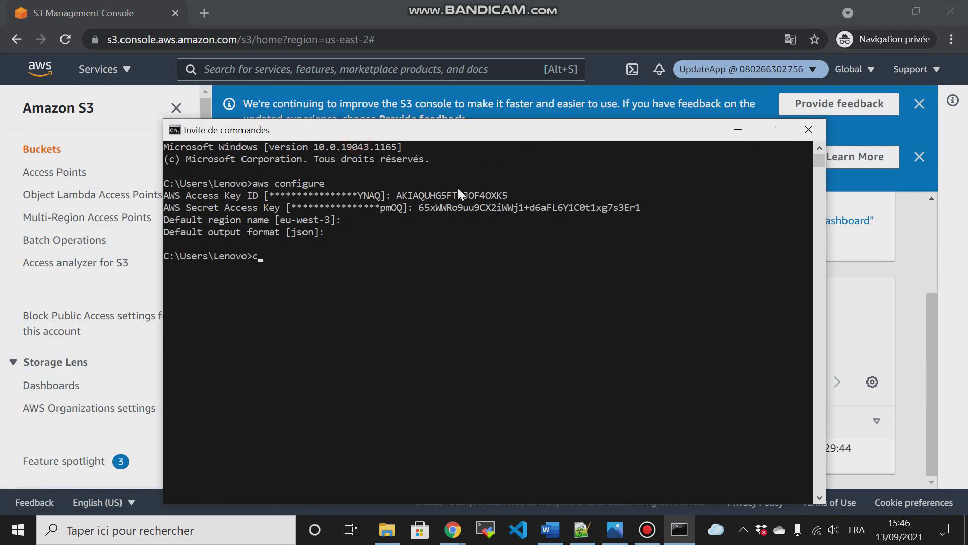
{"action": "key", "text": "Return"}
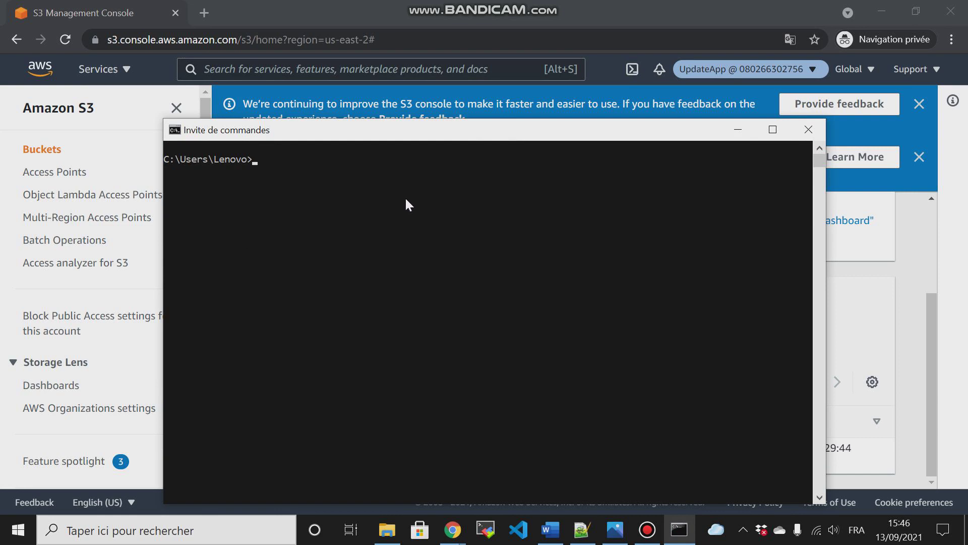
{"action": "left_click_drag", "start_coordinate": [361, 134], "coordinate": [428, 82]}
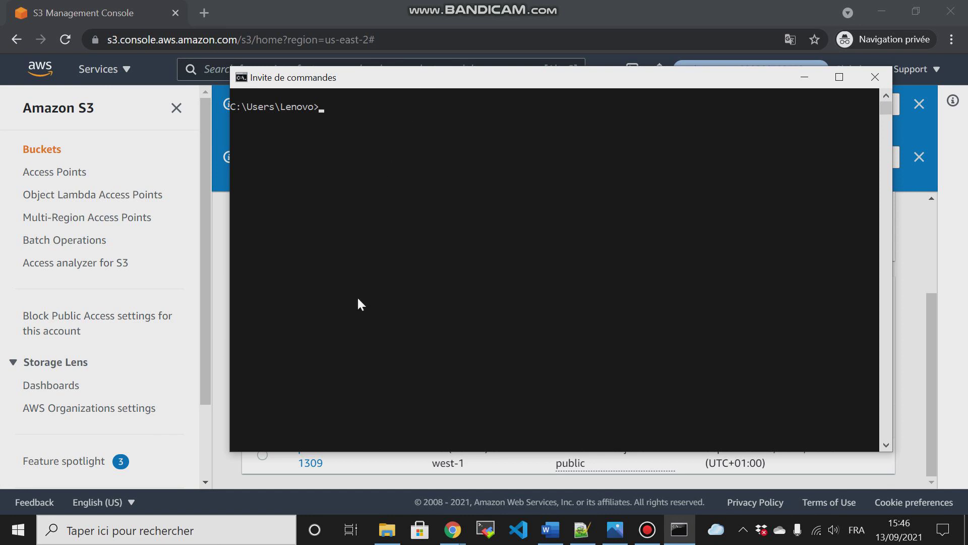
- In File Explorer, browse from the C: drive to the .aws folder inside the Windows user's profile folder
{"action": "left_click", "coordinate": [380, 541]}
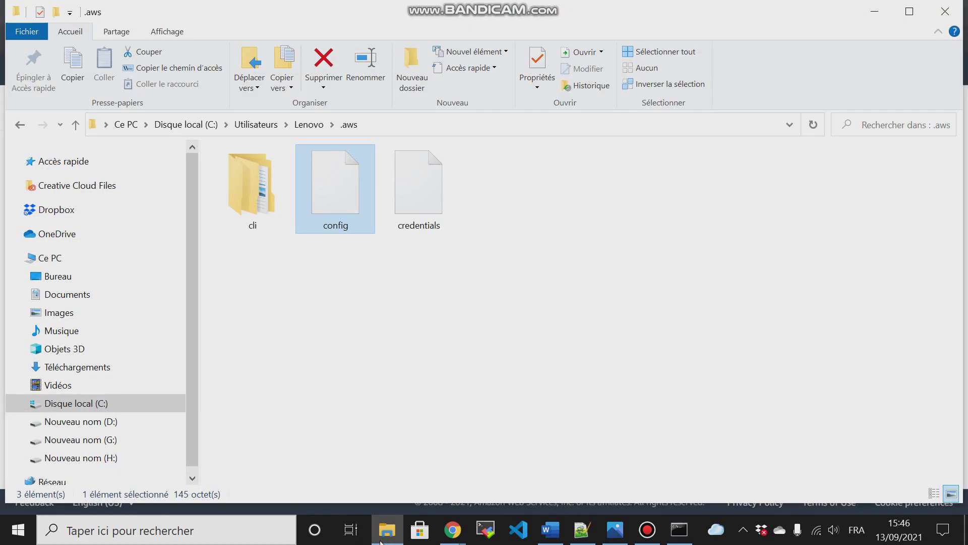
{"action": "left_click", "coordinate": [81, 407]}
{"action": "double_click", "coordinate": [507, 386]}
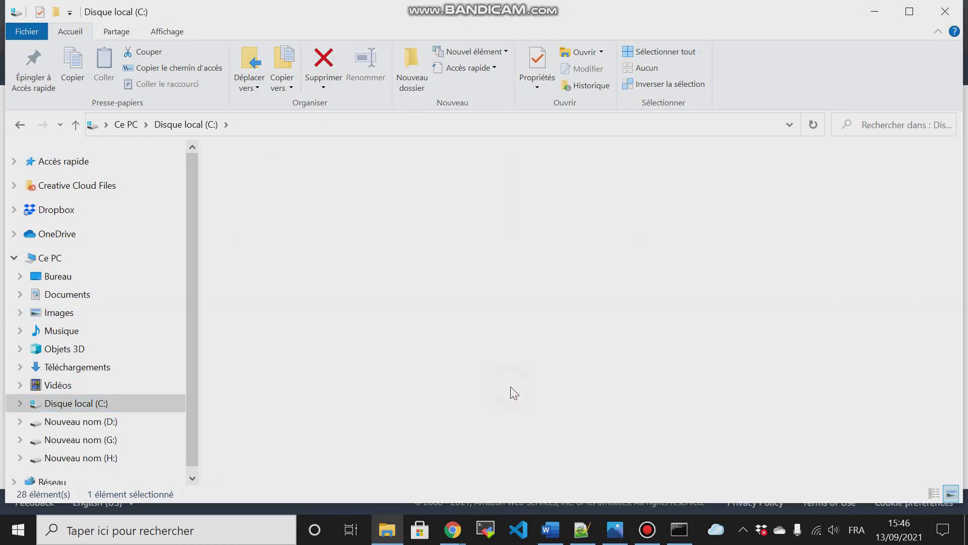
{"action": "double_click", "coordinate": [345, 204]}
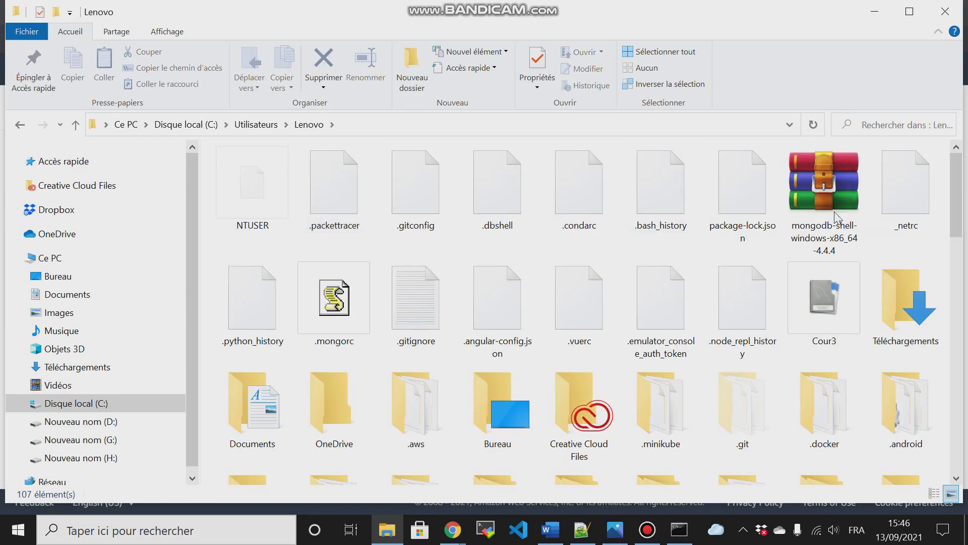
{"action": "left_click_drag", "start_coordinate": [955, 174], "coordinate": [956, 226]}
{"action": "double_click", "coordinate": [406, 185]}
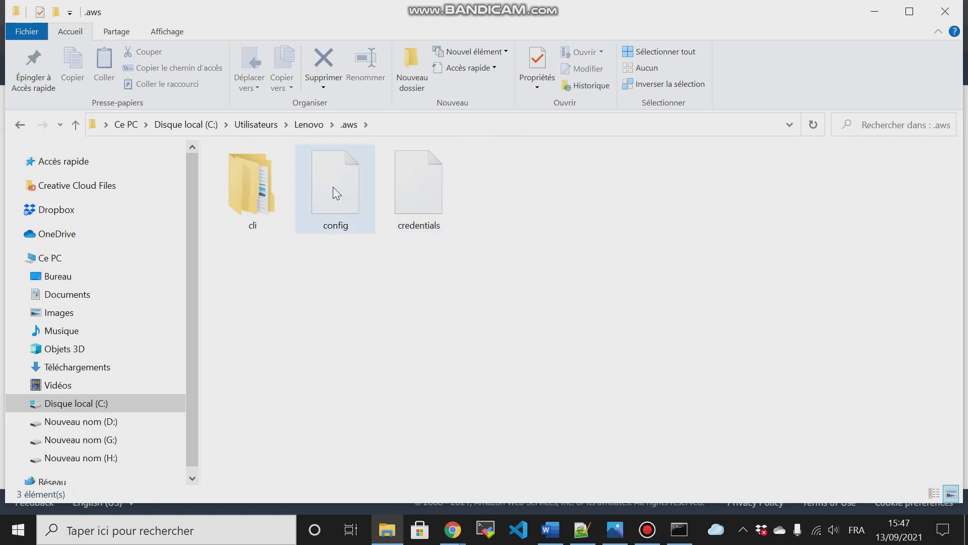
- Open the credentials file in Notepad++ without reloading it from disk and review its default profile's key entries
{"action": "right_click", "coordinate": [413, 186]}
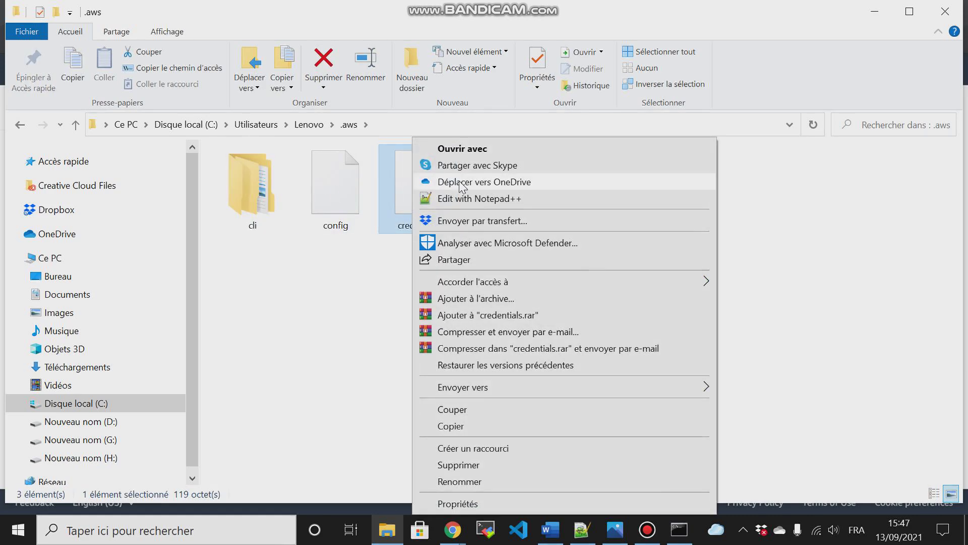
{"action": "left_click", "coordinate": [463, 199]}
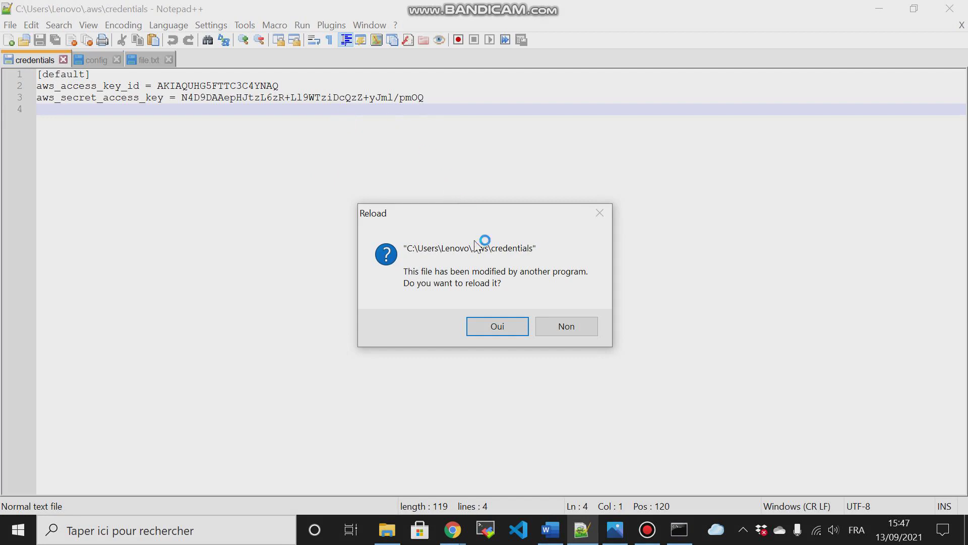
{"action": "left_click", "coordinate": [565, 326]}
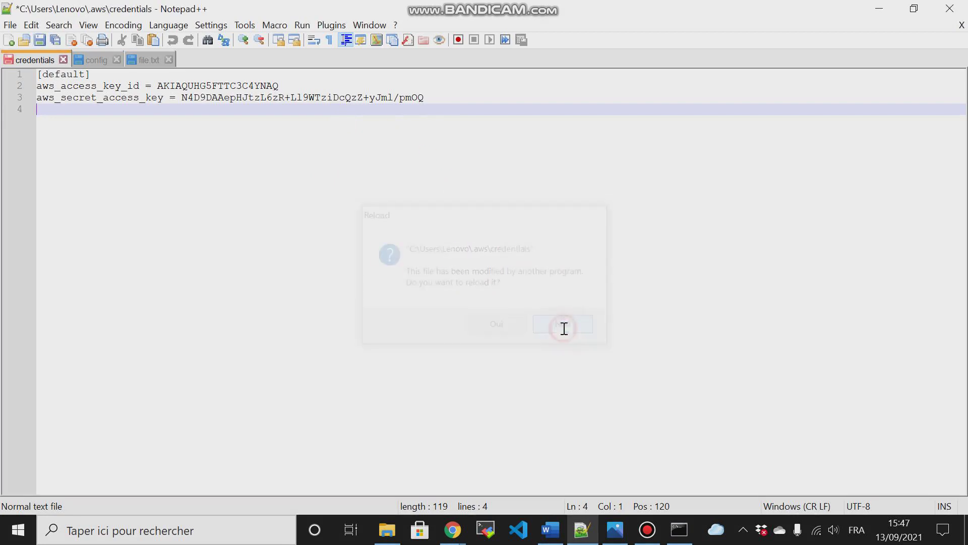
{"action": "left_click_drag", "start_coordinate": [447, 108], "coordinate": [100, 74]}
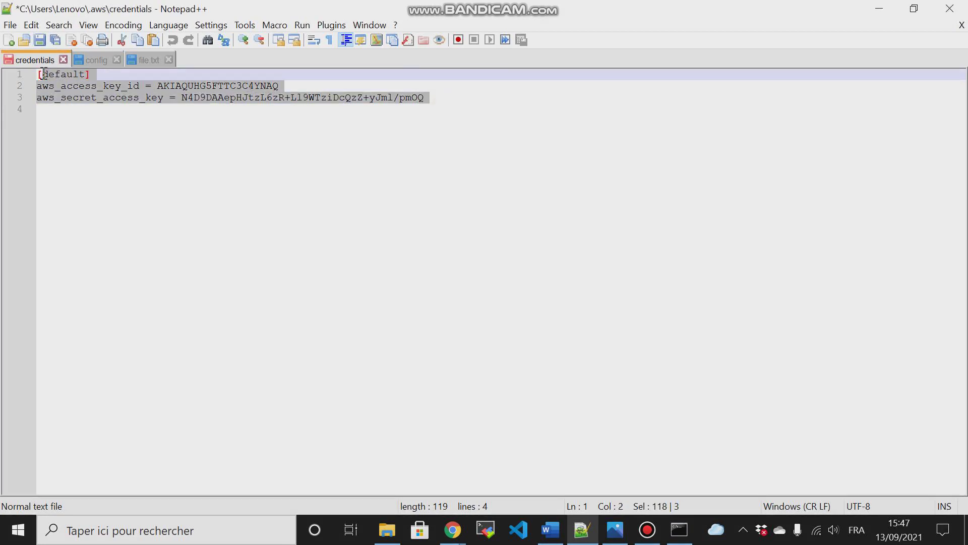
{"action": "left_click", "coordinate": [392, 121]}
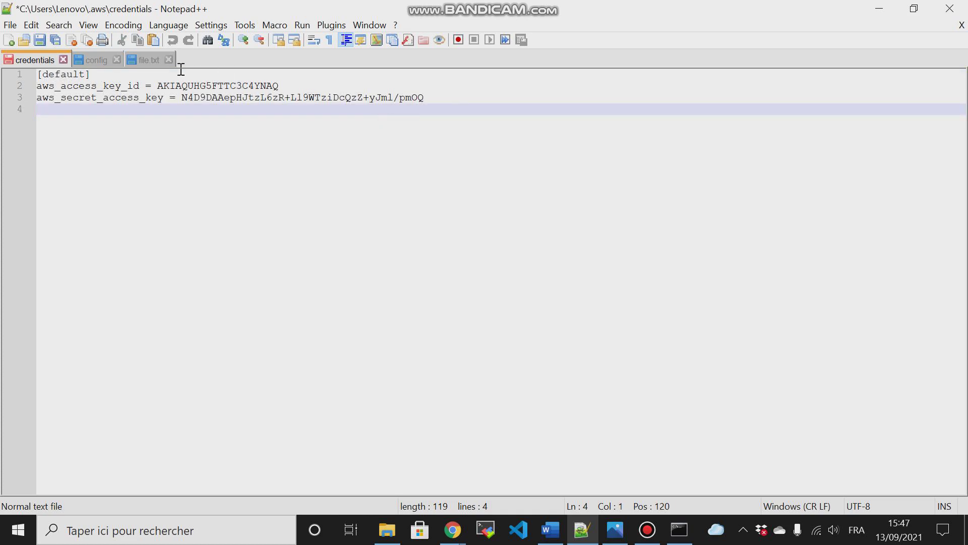
{"action": "left_click", "coordinate": [879, 9]}
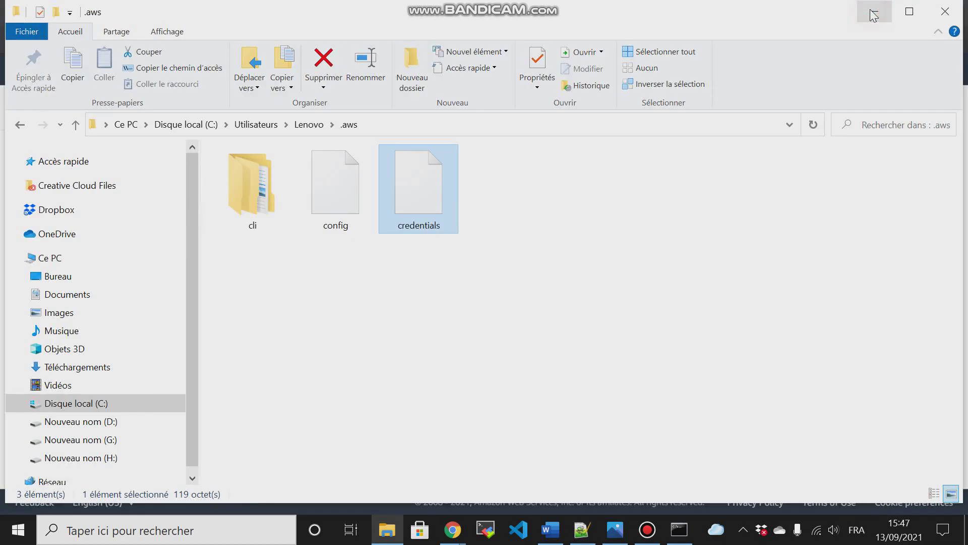
- Open the config file from the .aws folder in Notepad++ and reload it from disk
{"action": "right_click", "coordinate": [333, 201]}
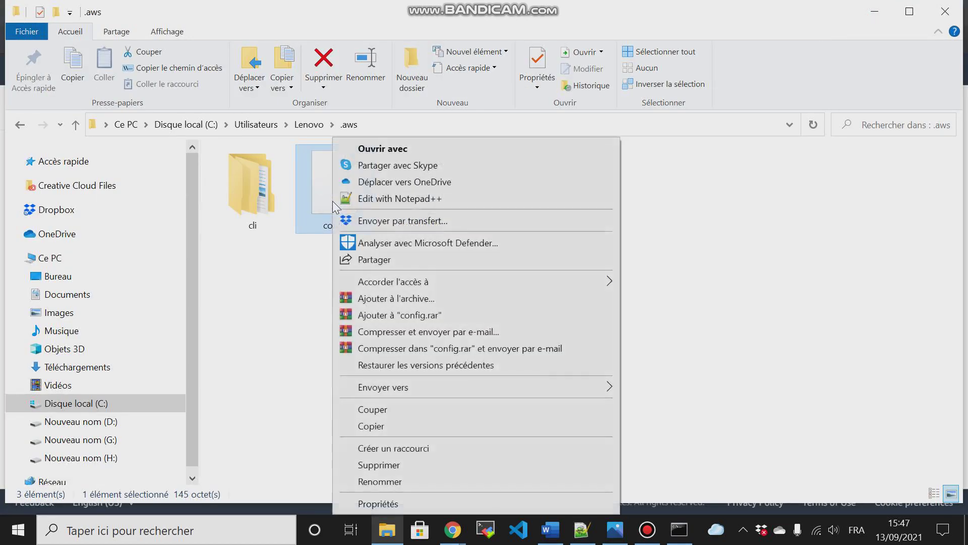
{"action": "left_click", "coordinate": [389, 198]}
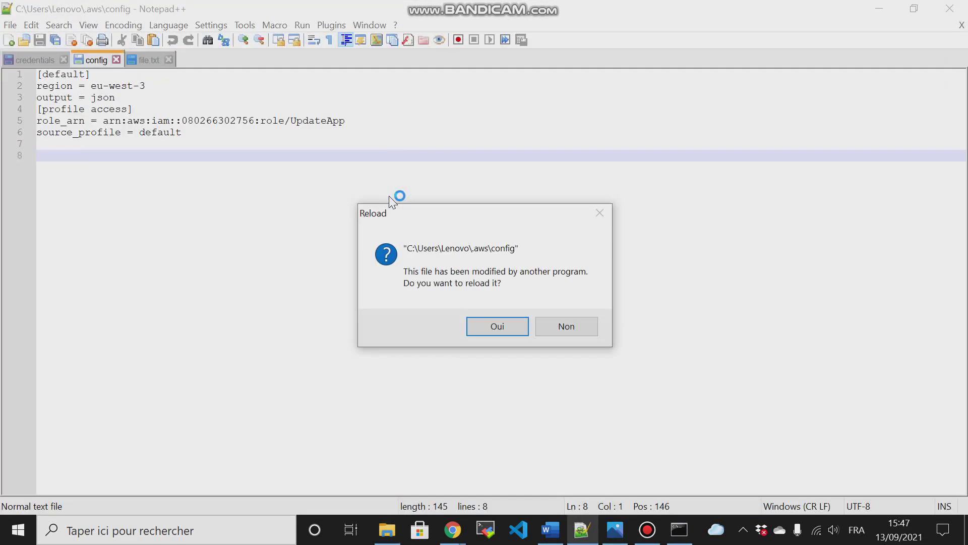
{"action": "left_click", "coordinate": [497, 326]}
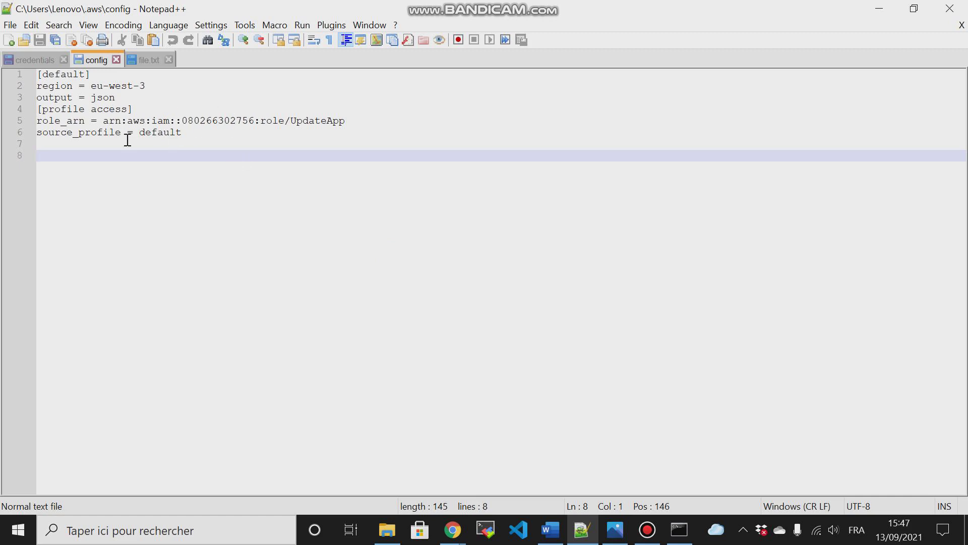
- Review the default profile's key entries in the credentials file and save that file
{"action": "left_click", "coordinate": [42, 59]}
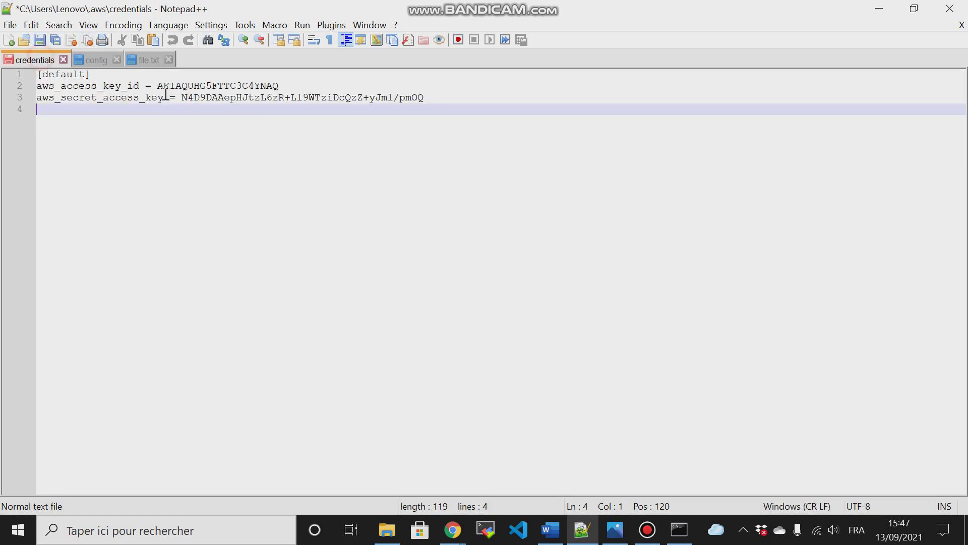
{"action": "left_click", "coordinate": [445, 98]}
{"action": "key", "text": "ctrl+shift+Home"}
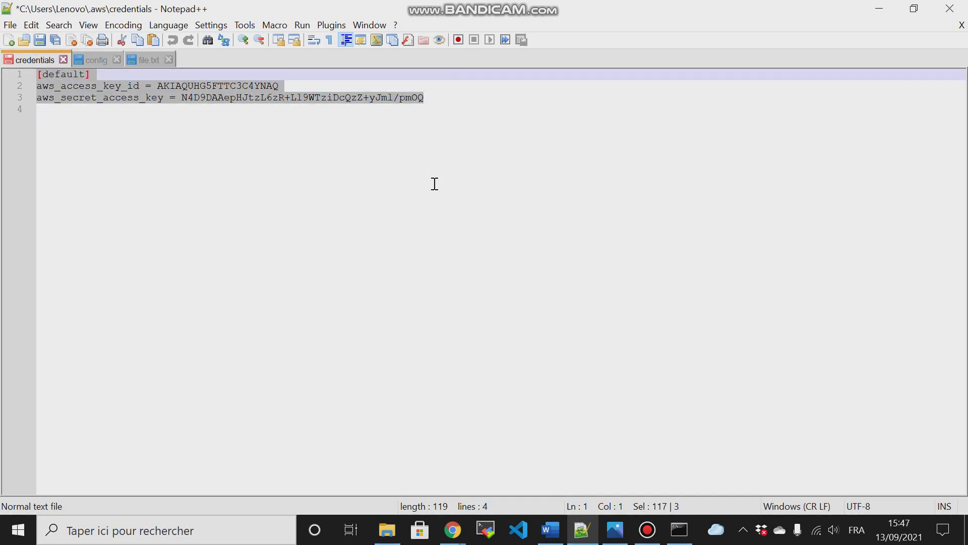
{"action": "key", "text": "ctrl+s"}
{"action": "left_click", "coordinate": [414, 123]}
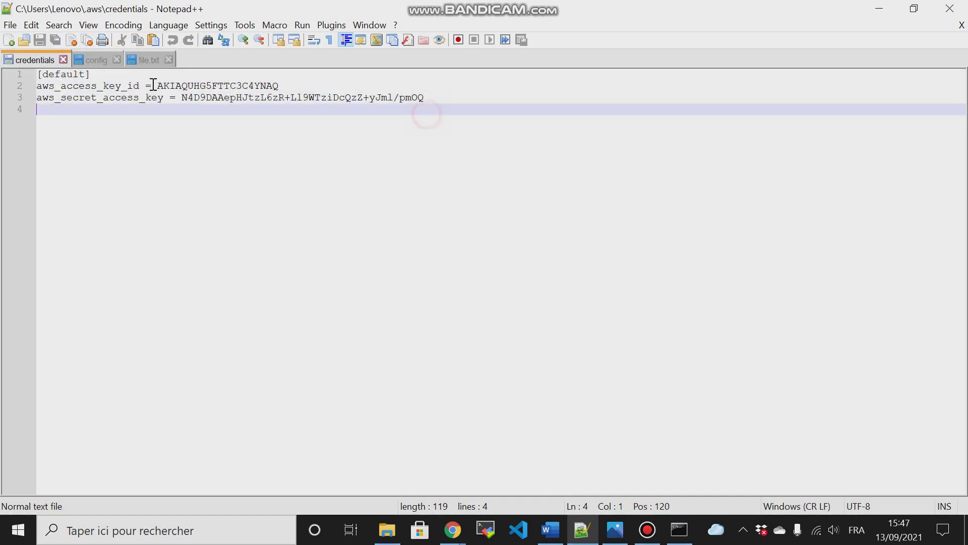
- Delete the [profile access] section with its role_arn and source_profile lines from the config file and save it
{"action": "left_click", "coordinate": [94, 60]}
{"action": "left_click_drag", "start_coordinate": [248, 173], "coordinate": [28, 110]}
{"action": "key", "text": "Delete"}
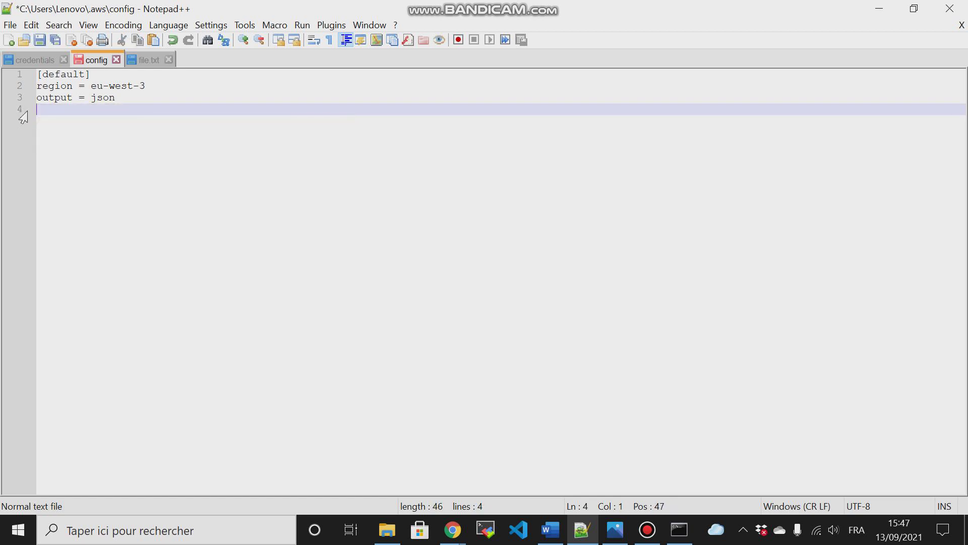
{"action": "key", "text": "ctrl+s"}
- Run "aws s3 ls" in the Command Prompt to list the S3 buckets with the default profile
{"action": "left_click", "coordinate": [30, 60]}
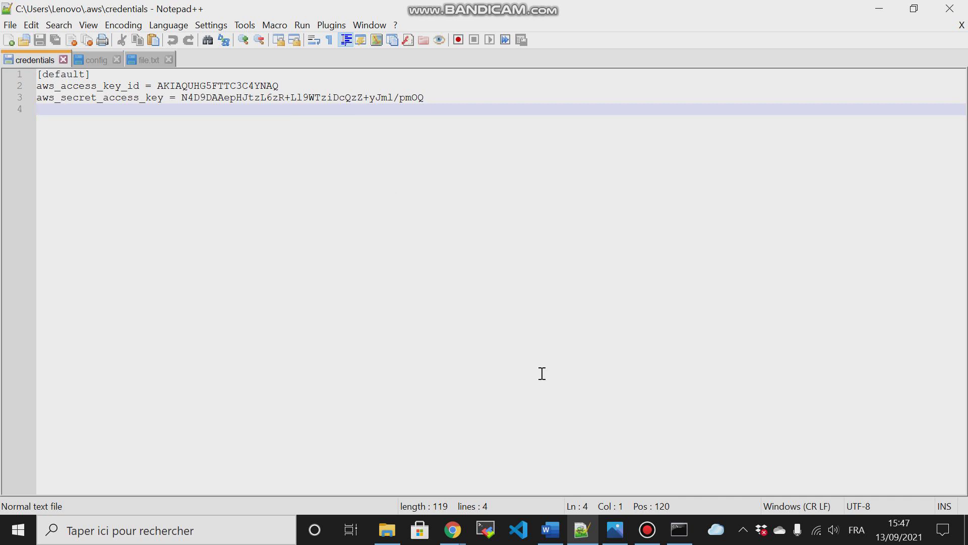
{"action": "left_click", "coordinate": [672, 517]}
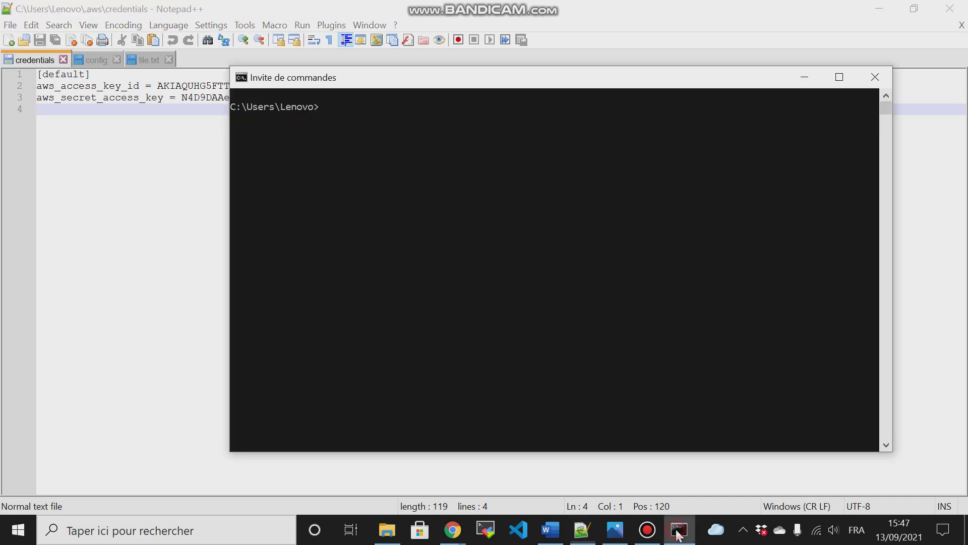
{"action": "left_click", "coordinate": [473, 232]}
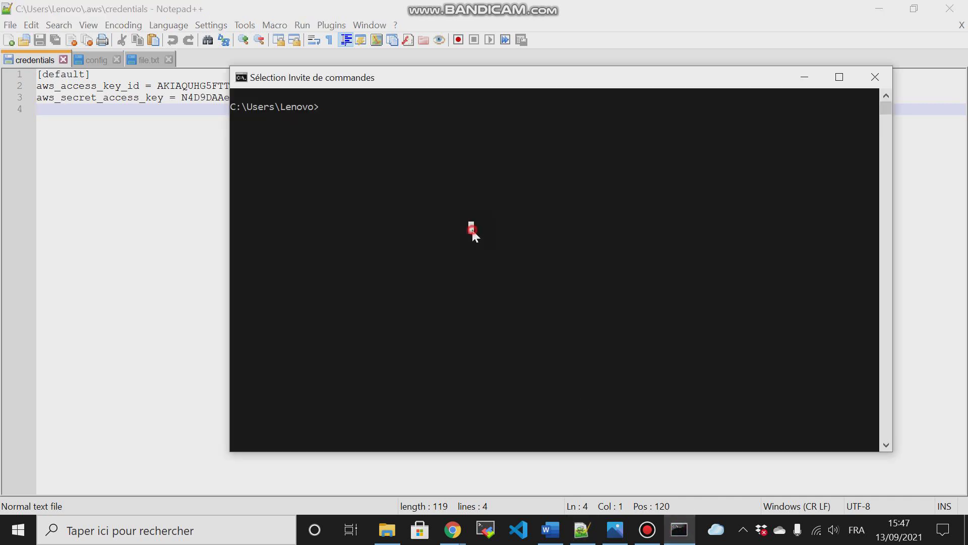
{"action": "left_click", "coordinate": [376, 148]}
{"action": "left_click", "coordinate": [344, 117]}
{"action": "type", "text": "aws s3 ls"}
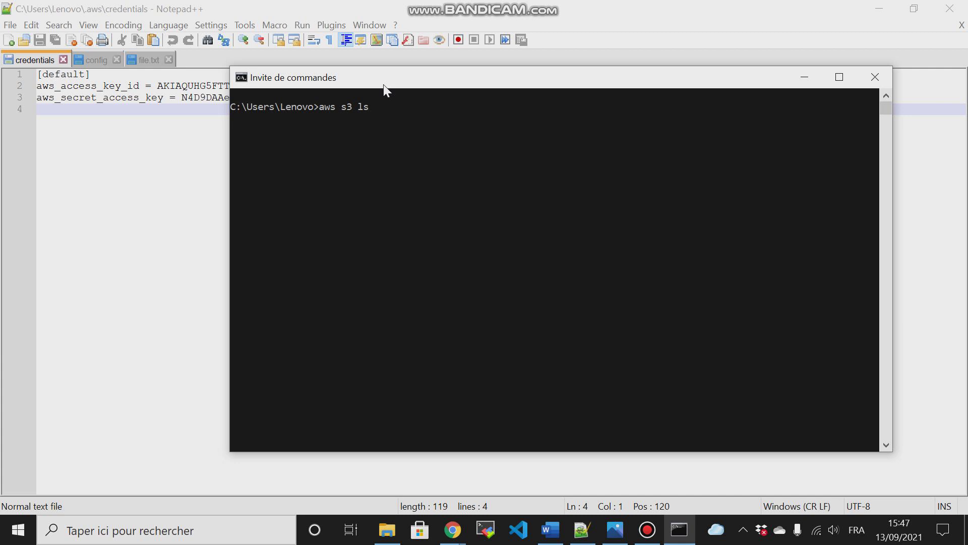
{"action": "key", "text": "Return"}
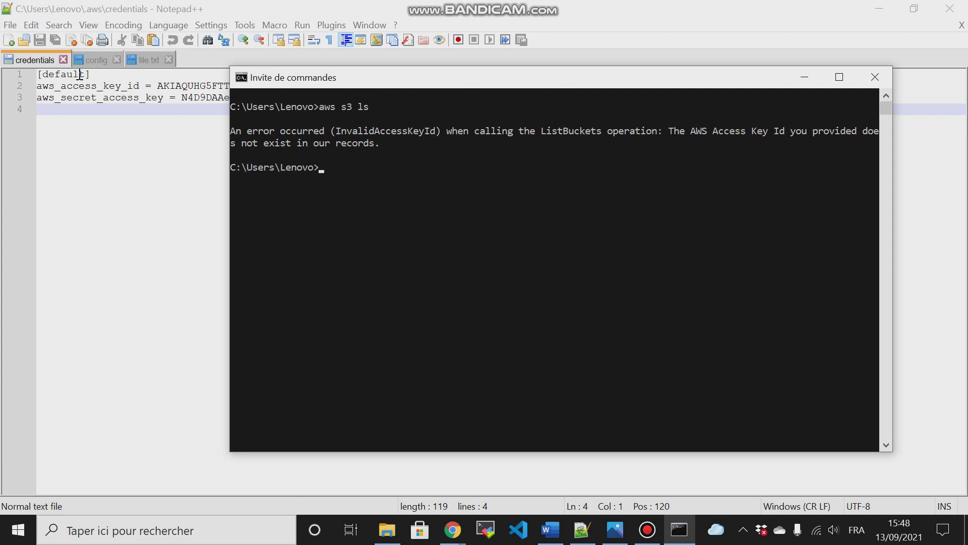
- Close the credentials and config files, then return to the S3 console and check the logged-in user and active role
{"action": "left_click", "coordinate": [63, 60]}
{"action": "left_click", "coordinate": [45, 59]}
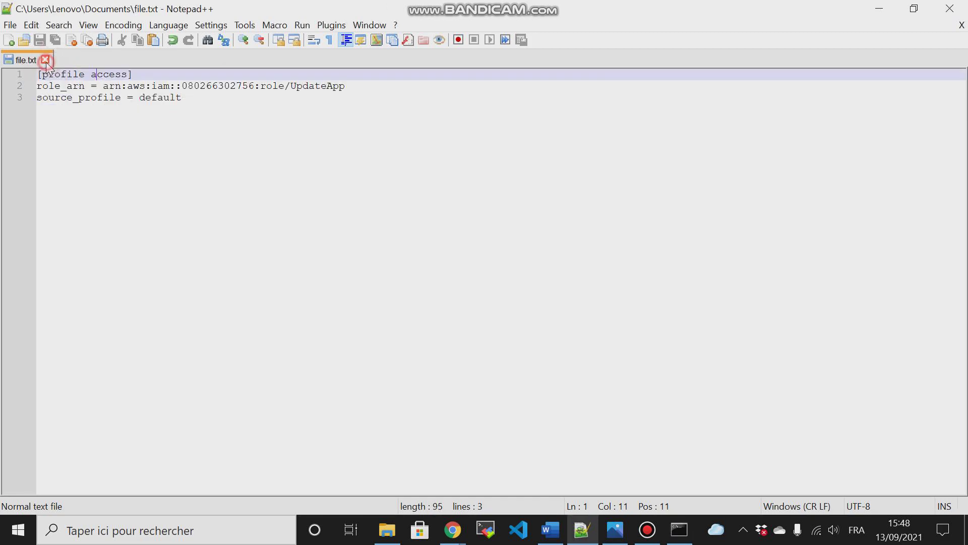
{"action": "left_click", "coordinate": [880, 9]}
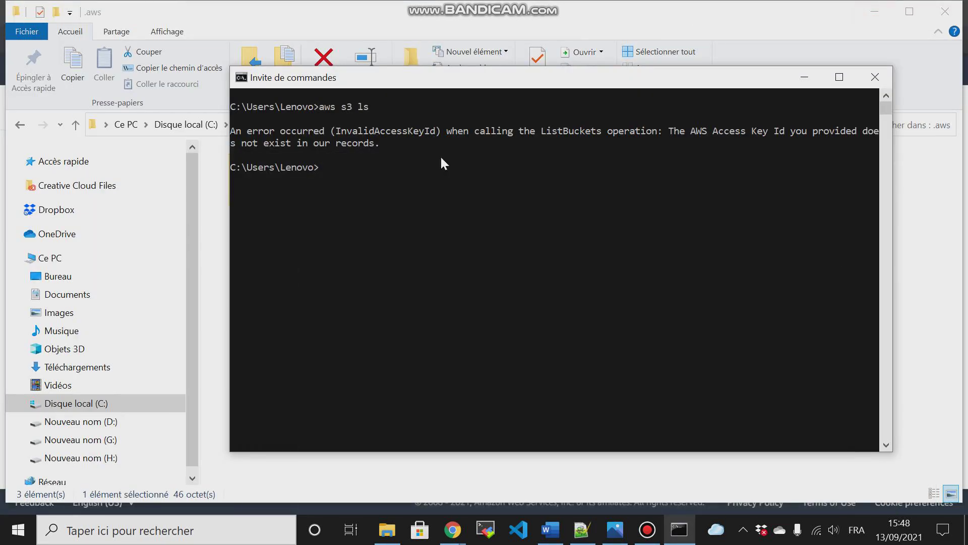
{"action": "left_click", "coordinate": [804, 77]}
{"action": "left_click", "coordinate": [875, 11]}
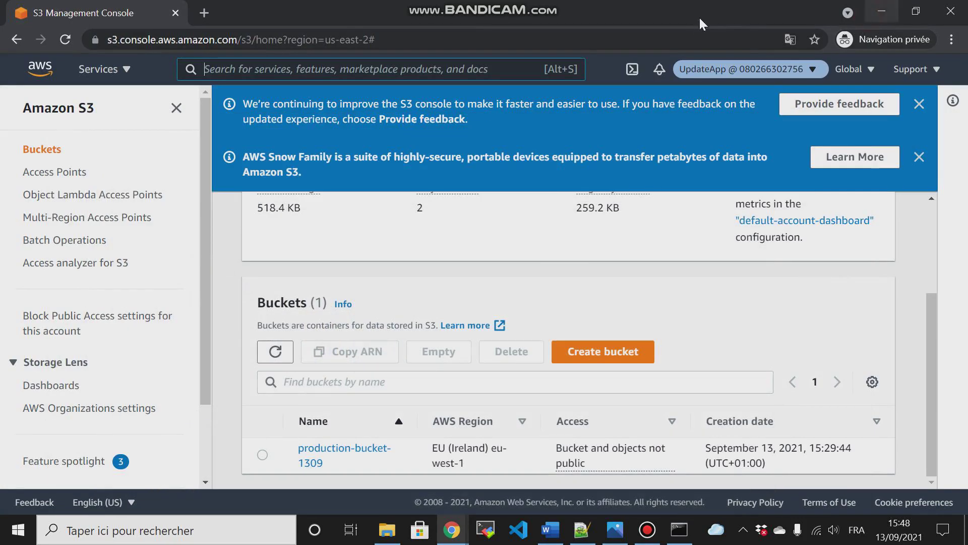
{"action": "left_click", "coordinate": [736, 73]}
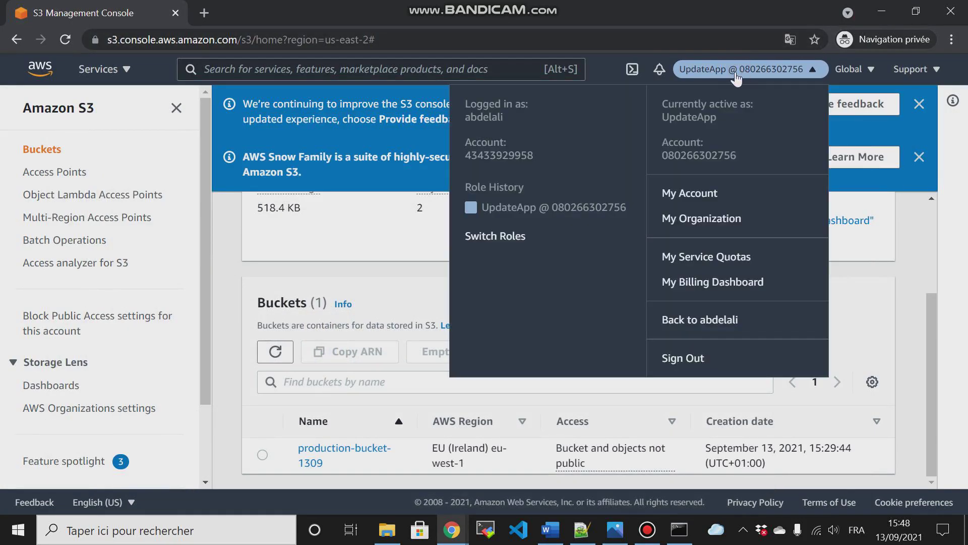
{"action": "left_click", "coordinate": [739, 69]}
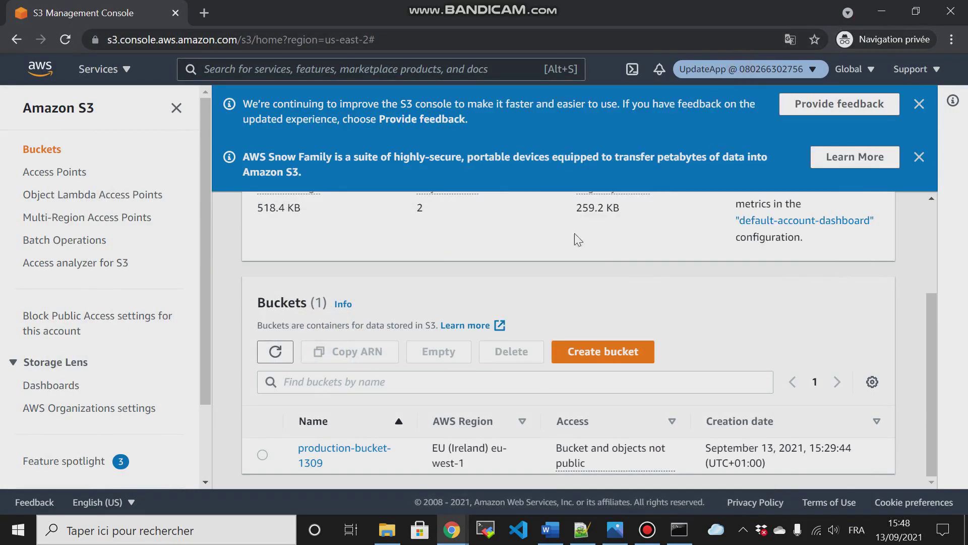
- Open the new_user_credentials (3) file from the Downloads folder in Excel
{"action": "left_click", "coordinate": [387, 530]}
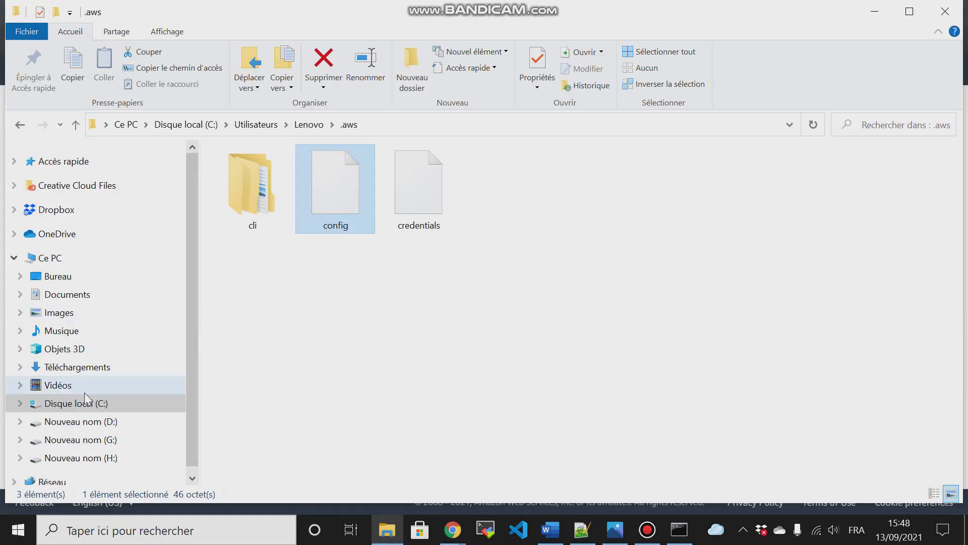
{"action": "left_click", "coordinate": [75, 368]}
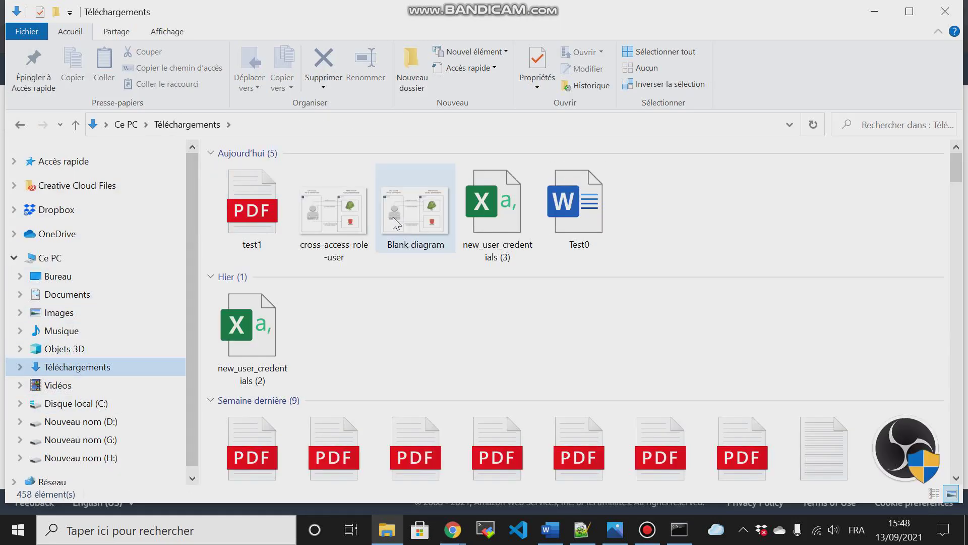
{"action": "left_click", "coordinate": [496, 212]}
{"action": "double_click", "coordinate": [496, 213]}
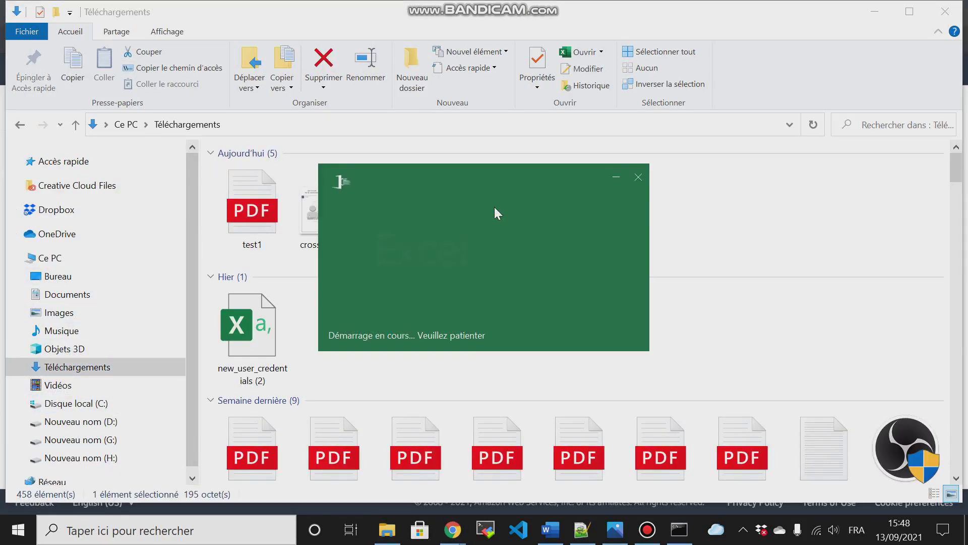